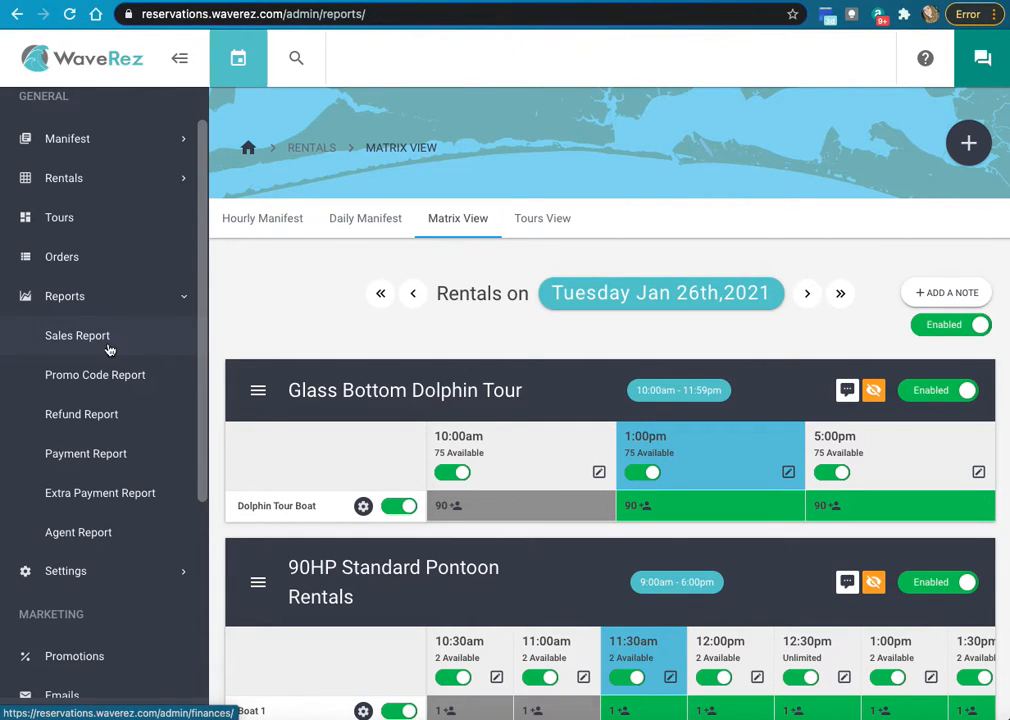
Open the Sales Report and set its date range from 01 Jan 2021 to 26 Jan 2021
click(128, 345)
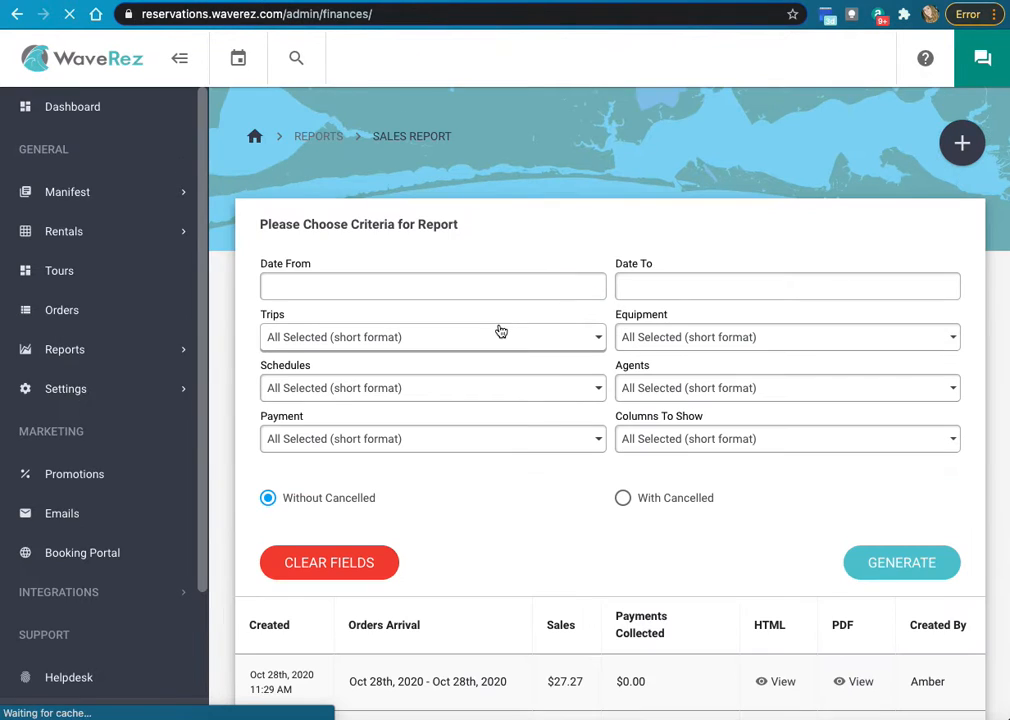
scroll(534, 492, down, 1)
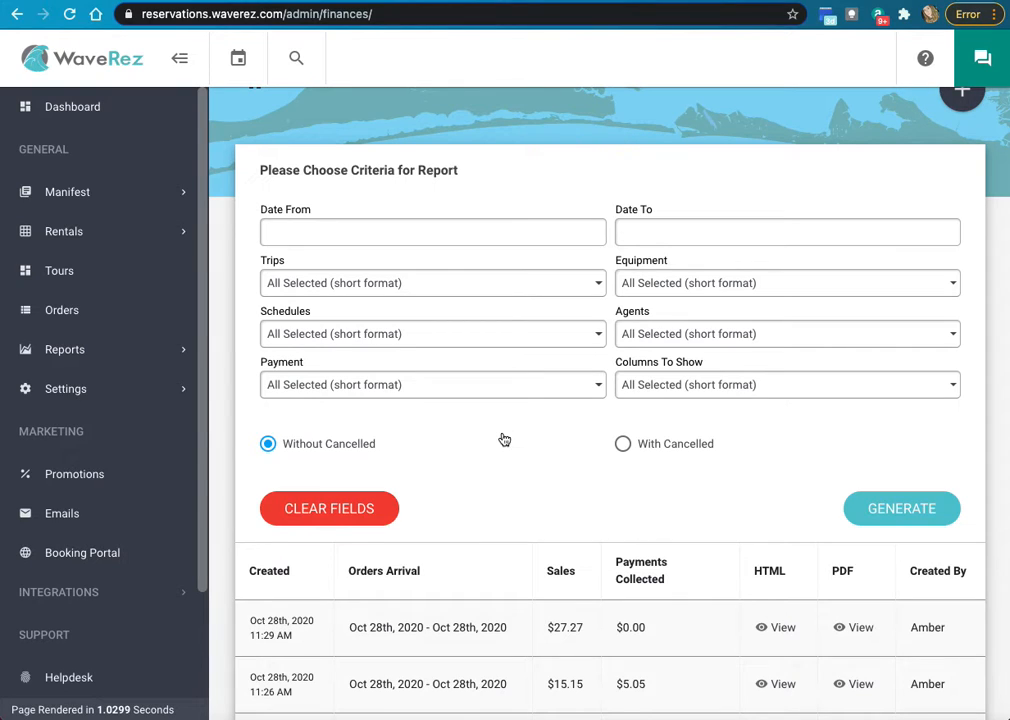
click(398, 234)
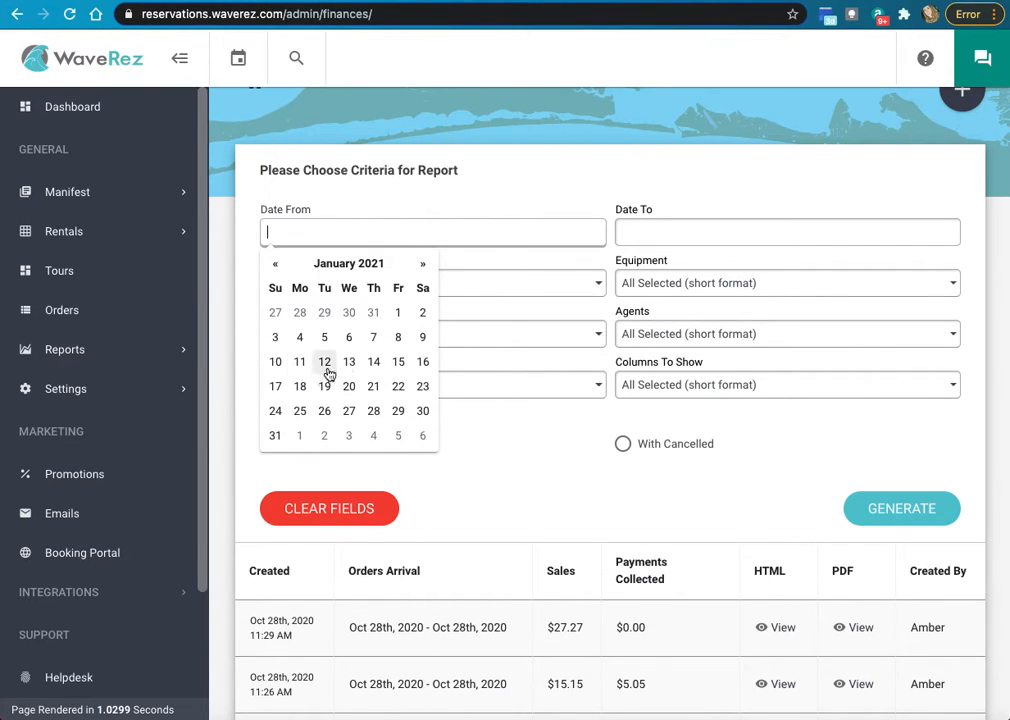
click(401, 318)
click(656, 229)
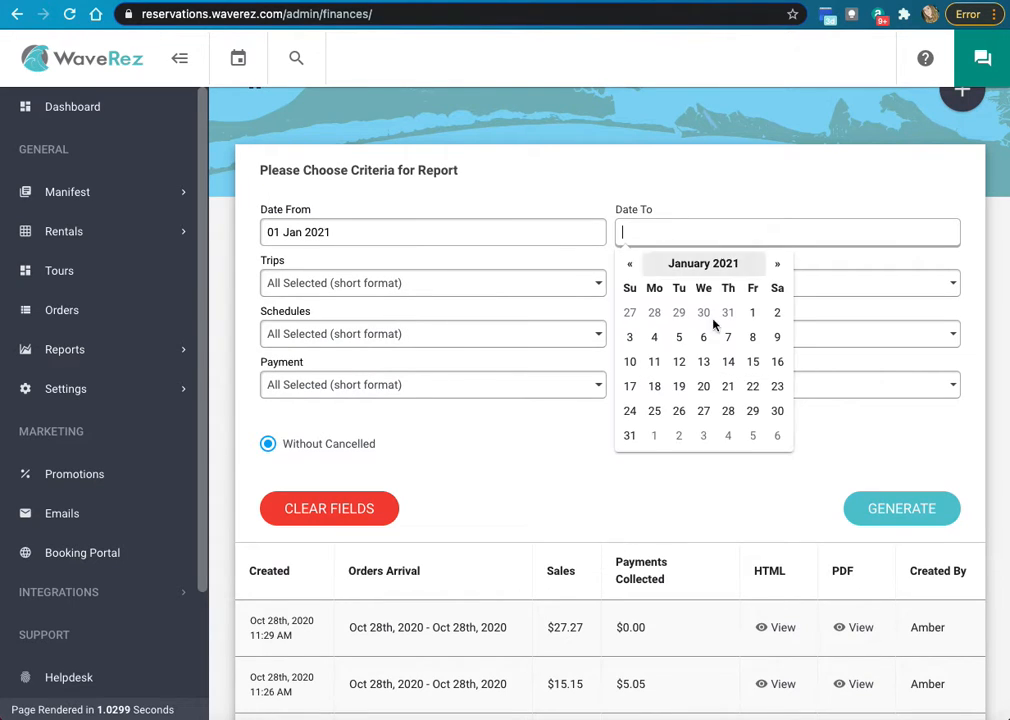
click(680, 412)
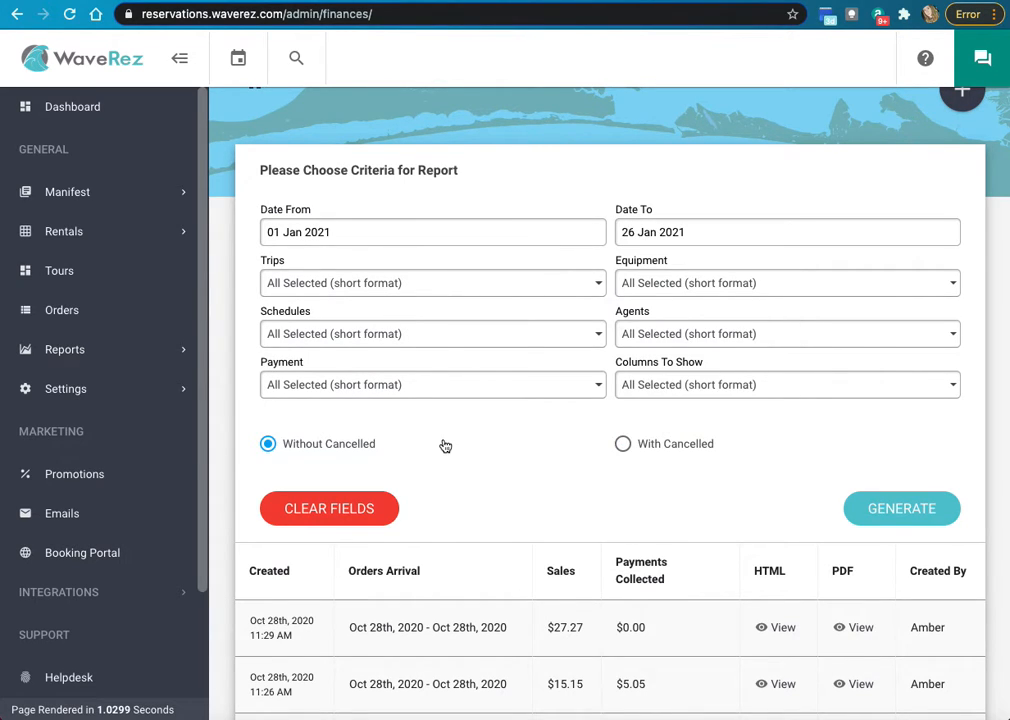
Examine which trips the sales report can be filtered by, leaving none ticked
click(397, 295)
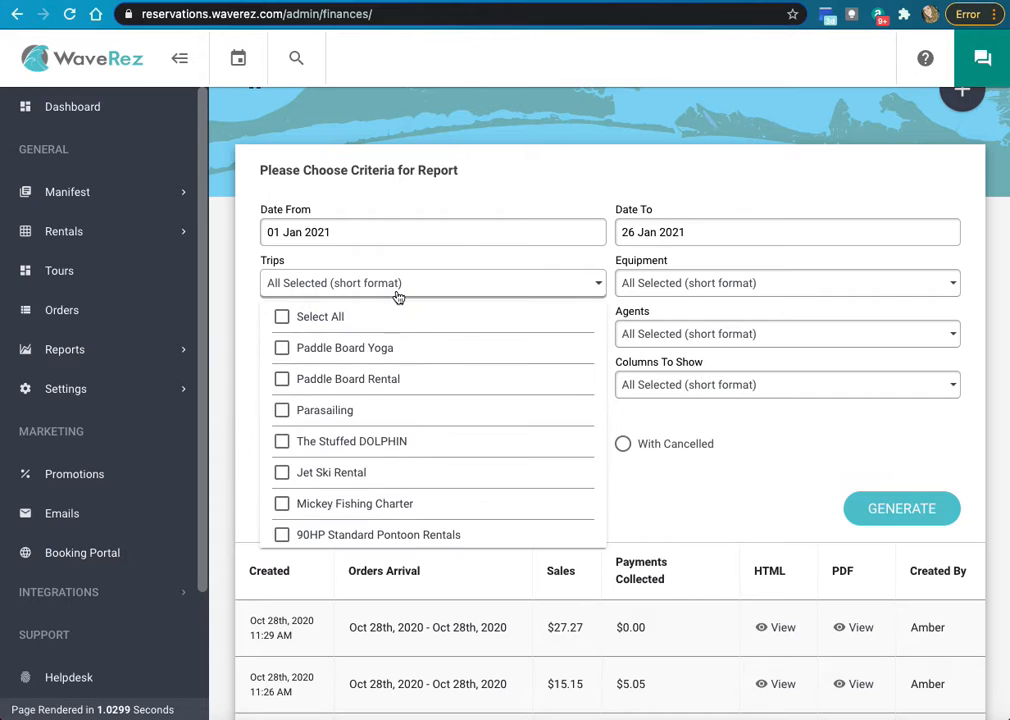
scroll(388, 374, down, 1)
scroll(388, 374, up, 1)
scroll(388, 374, up, 1)
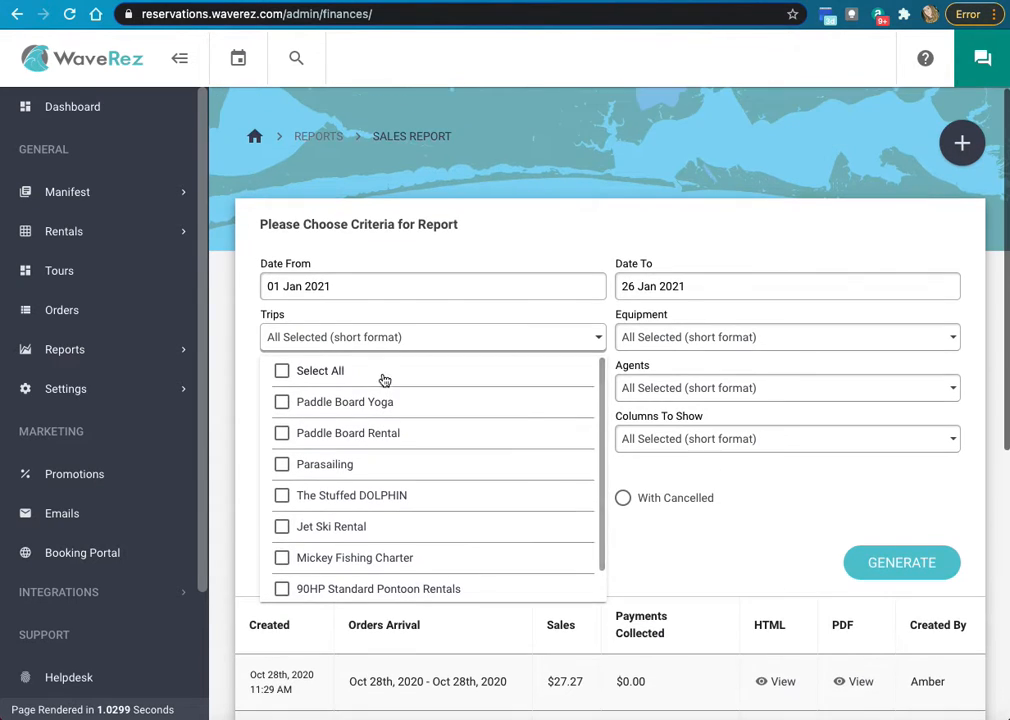
scroll(354, 458, down, 1)
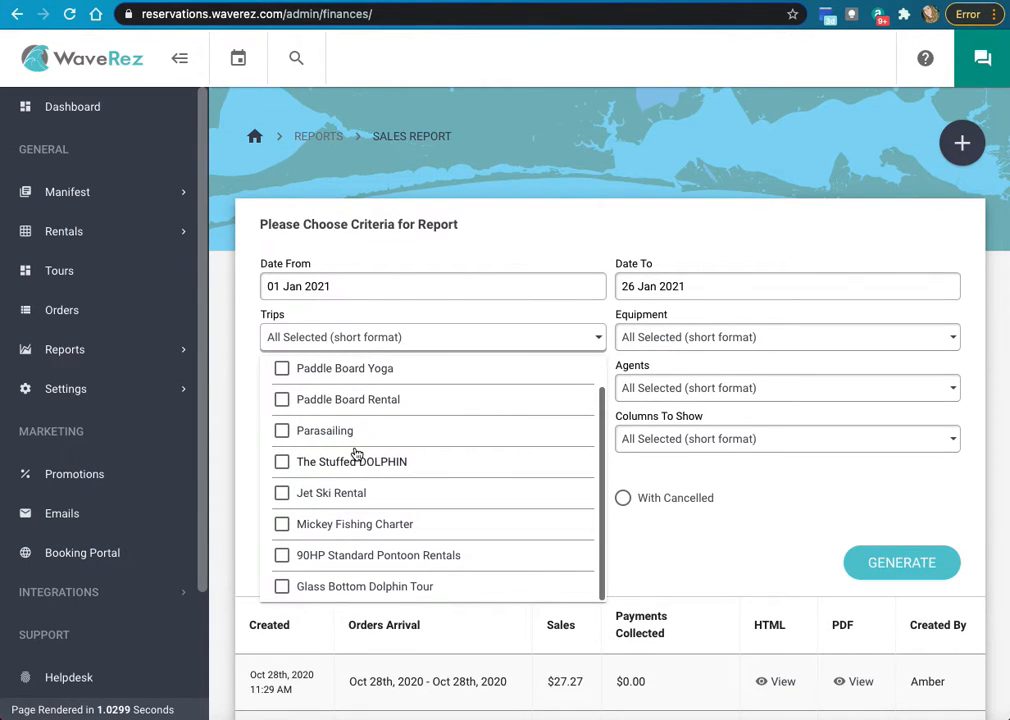
click(404, 339)
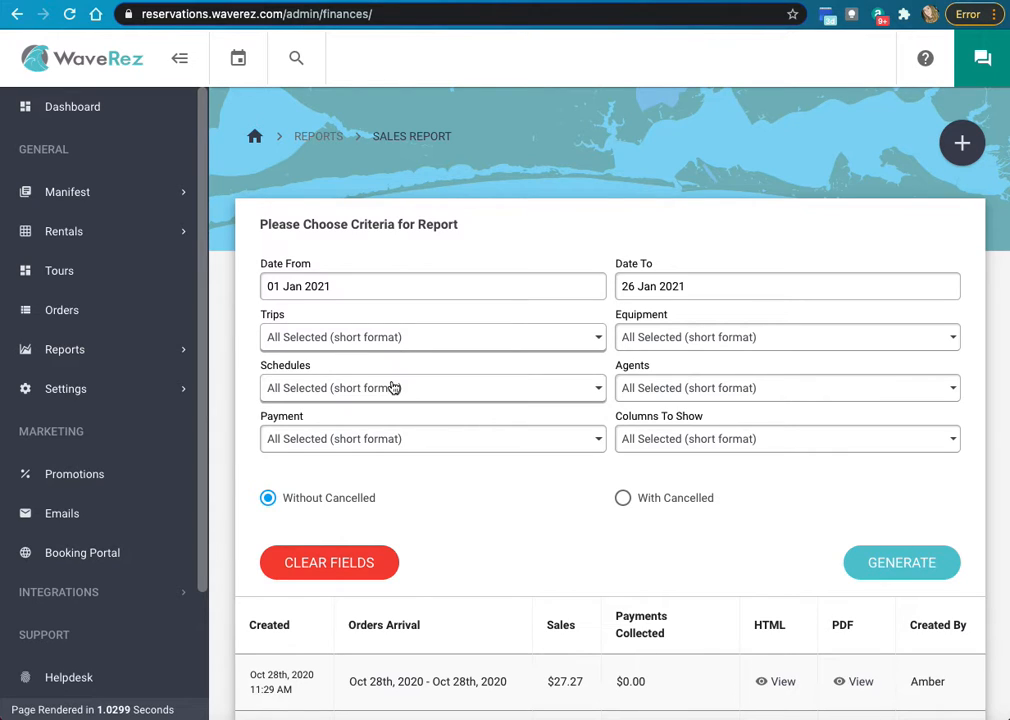
Look through the schedule times offered as report filters for each trip, leaving none ticked
scroll(410, 380, down, 1)
click(424, 368)
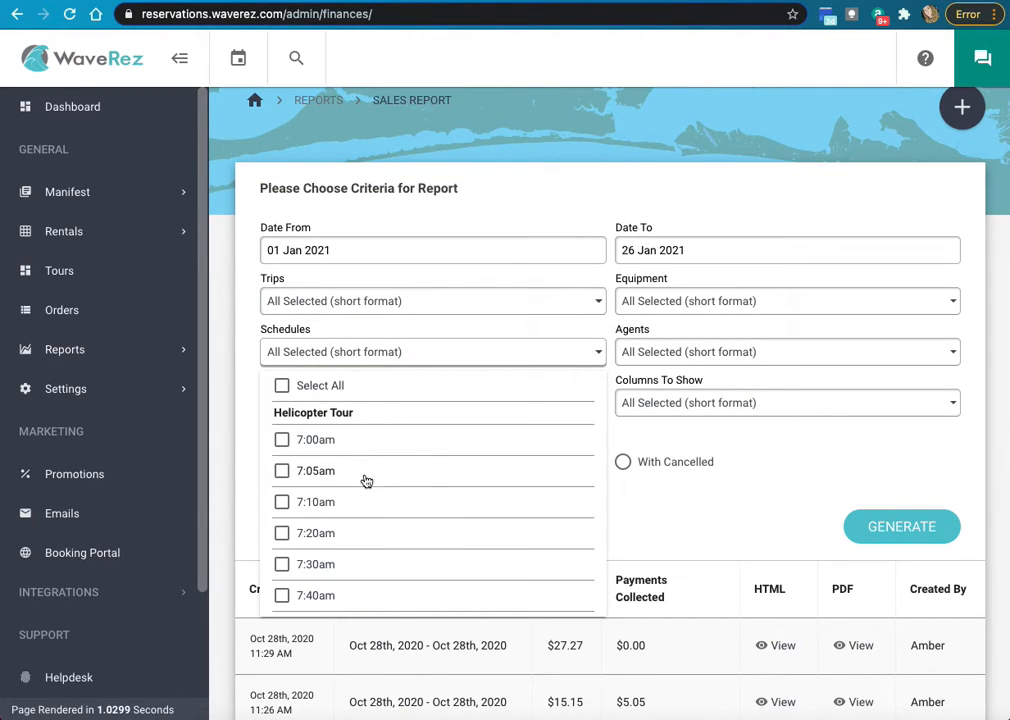
scroll(352, 481, down, 5)
scroll(355, 483, down, 3)
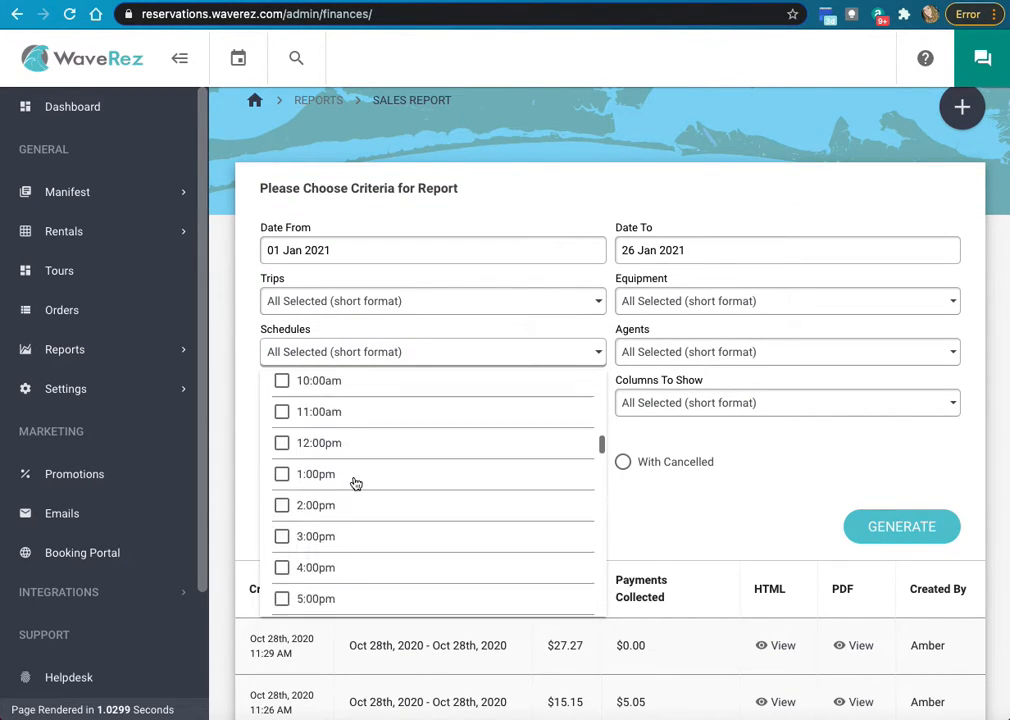
scroll(355, 483, up, 8)
scroll(355, 483, up, 1)
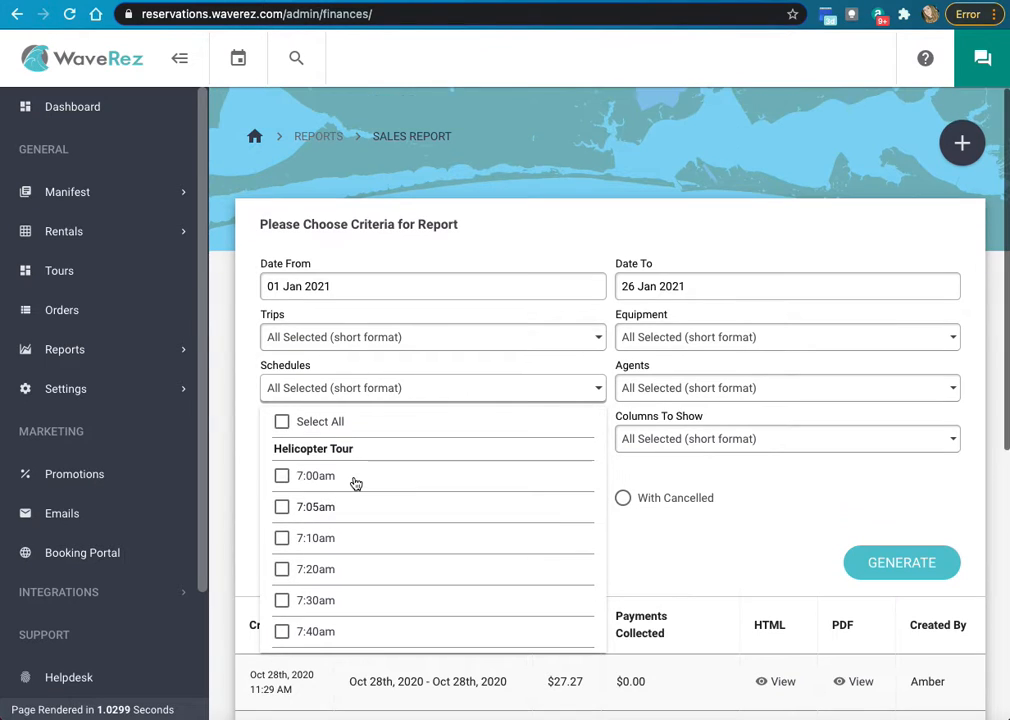
click(474, 394)
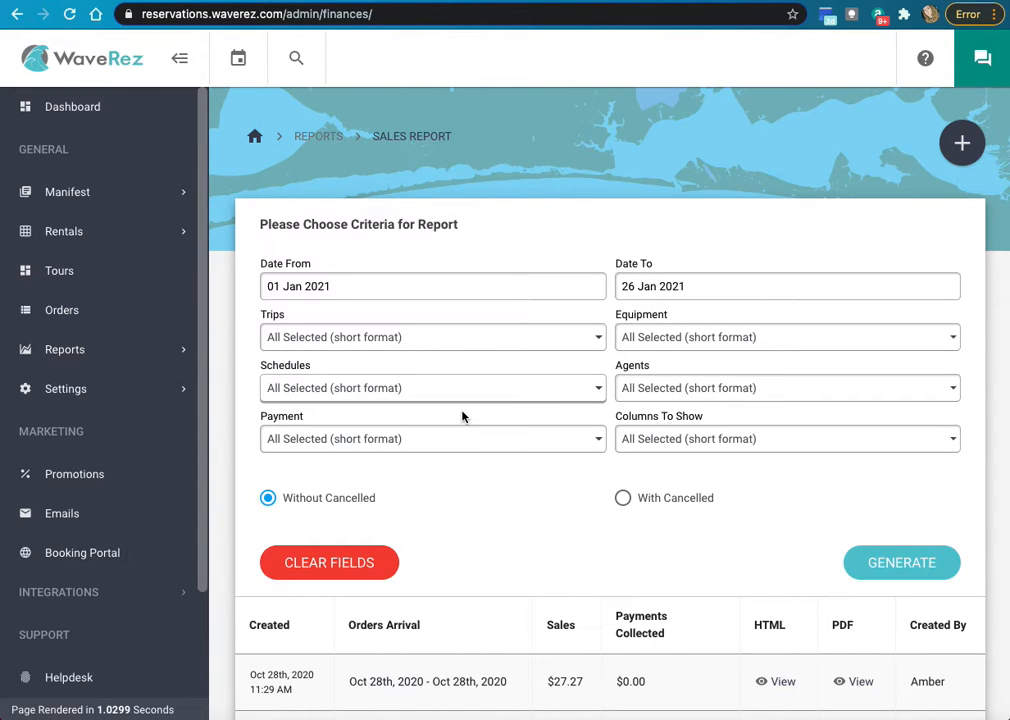
Review the full list of payment types available as sales report filters
click(421, 445)
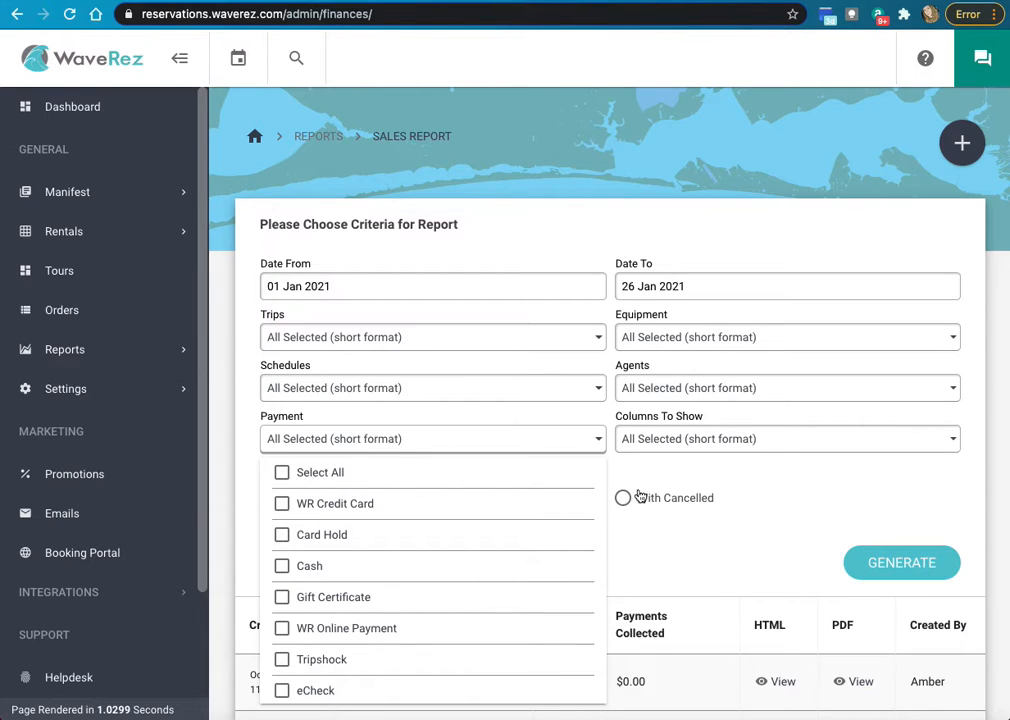
scroll(684, 481, down, 1)
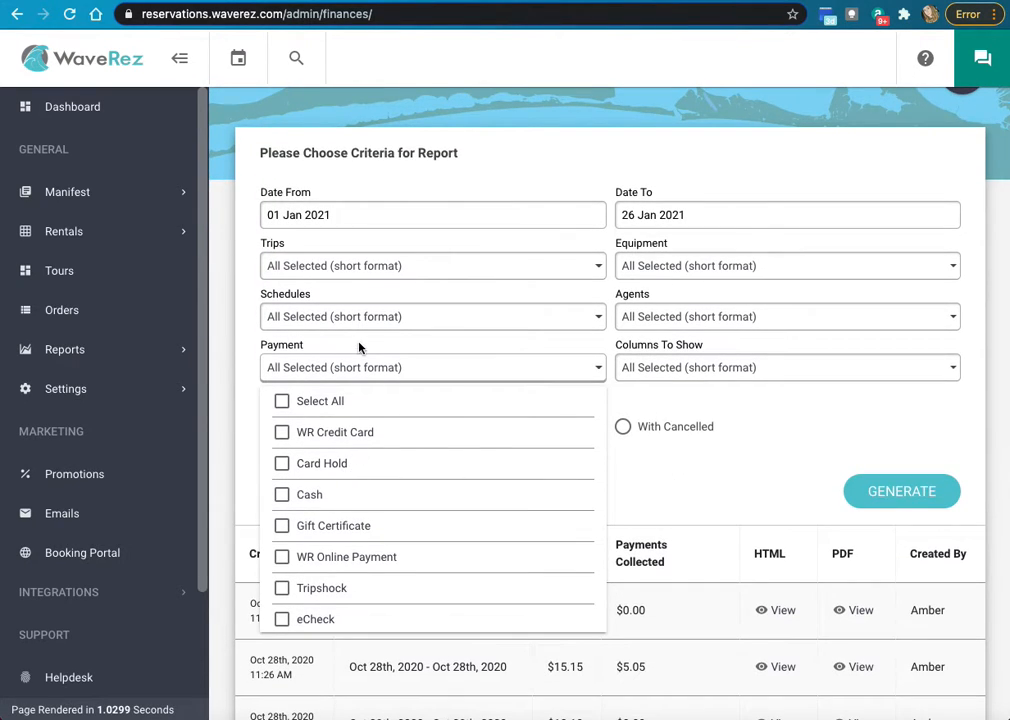
scroll(333, 565, down, 3)
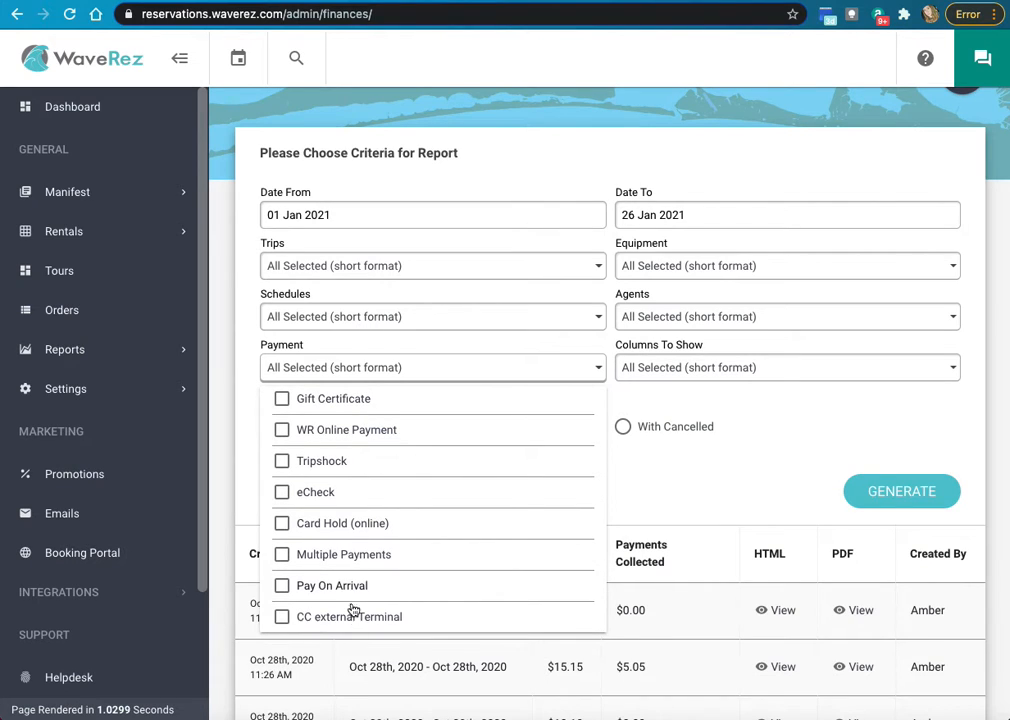
scroll(356, 422, up, 3)
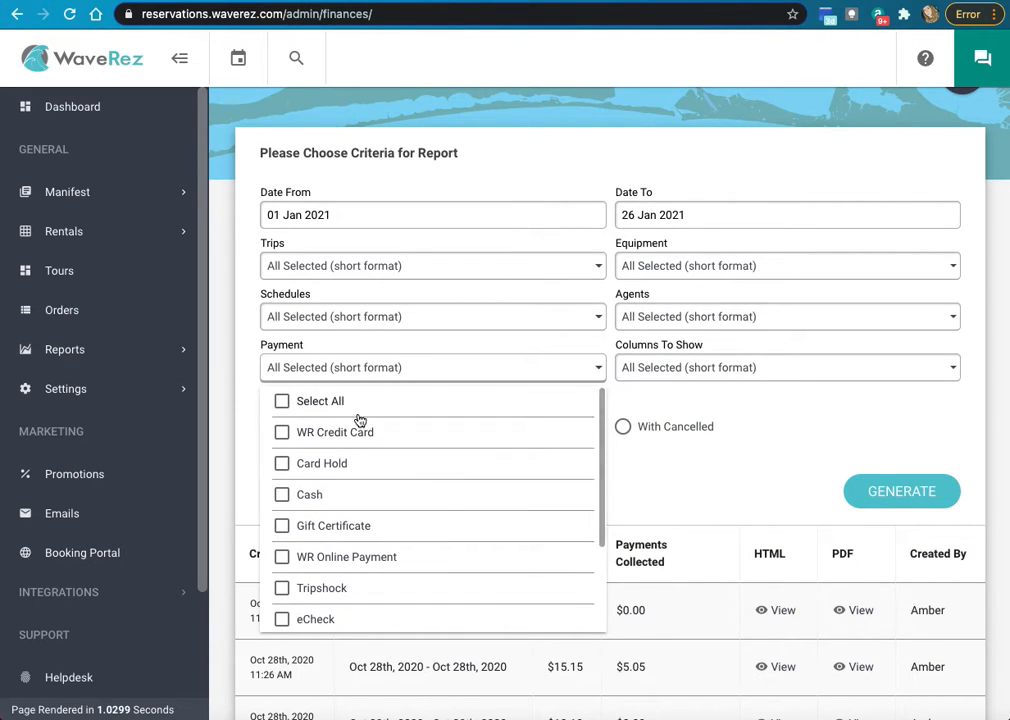
scroll(374, 450, down, 3)
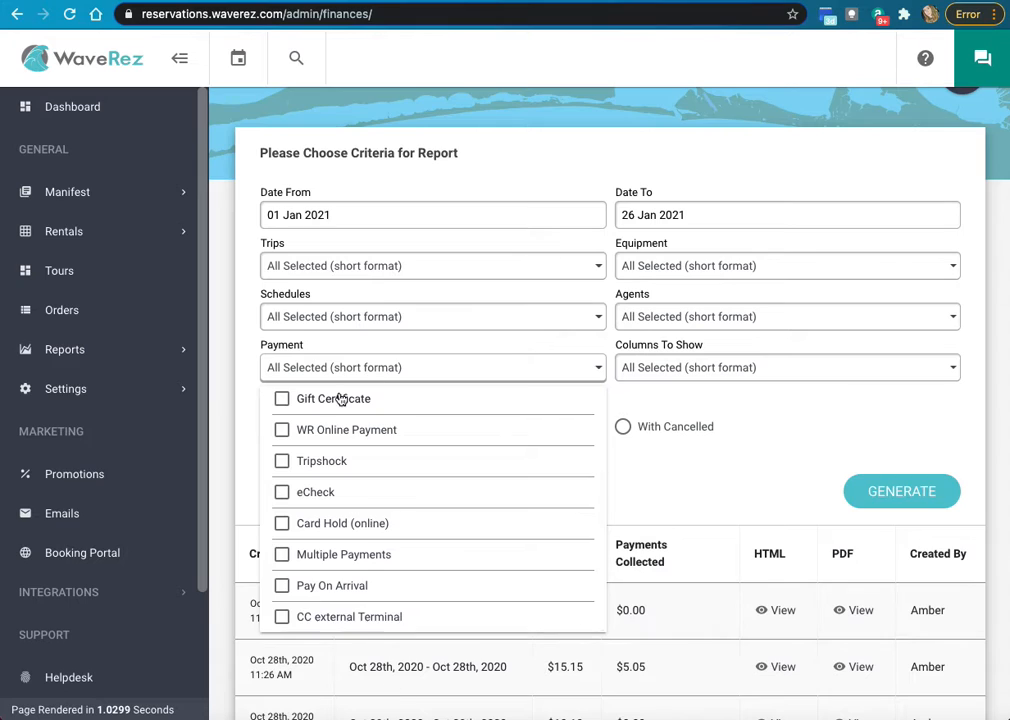
scroll(350, 470, up, 3)
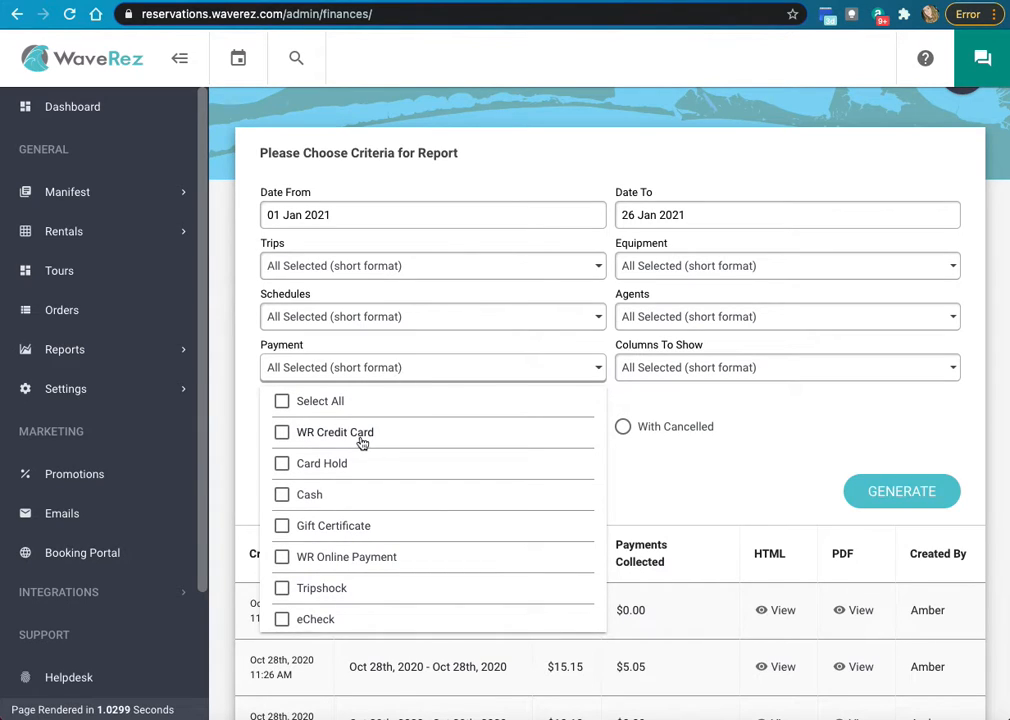
Tick WR Credit Card and Card Hold as payment filters, and untick both again
click(357, 443)
click(328, 470)
click(349, 434)
click(326, 469)
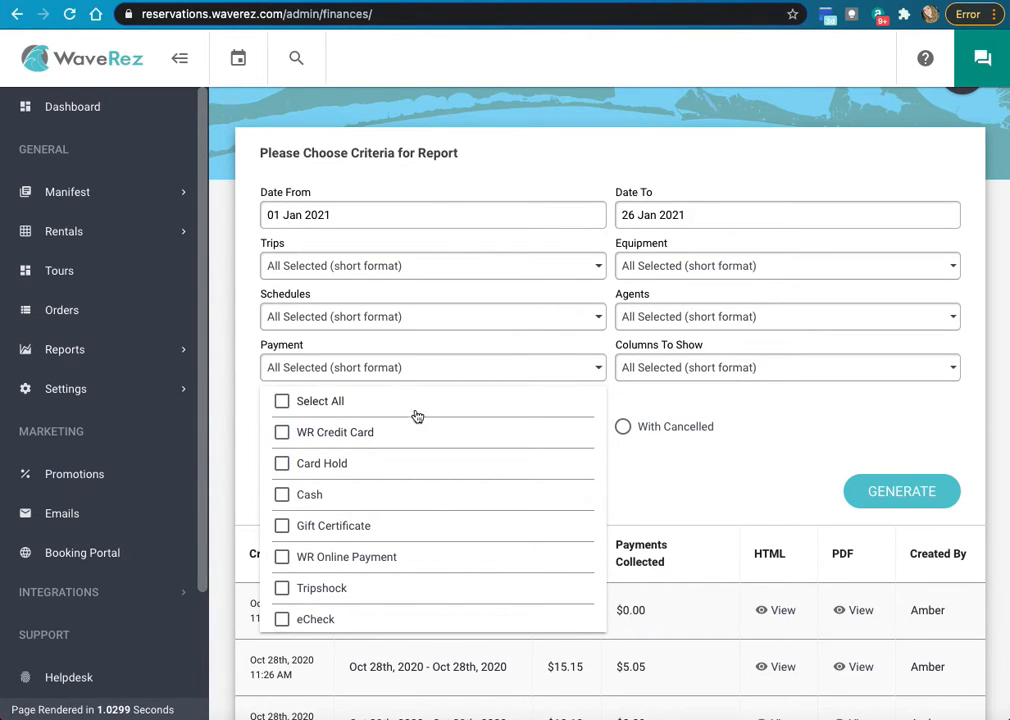
click(712, 414)
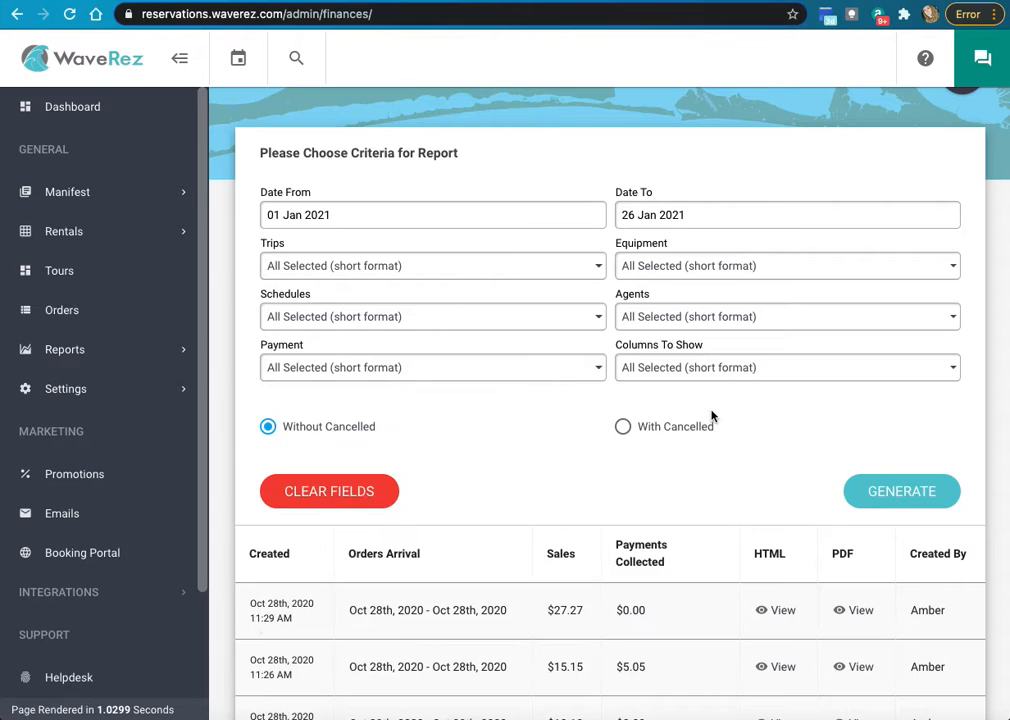
Check the equipment and agent filter options for the sales report without selecting any
click(712, 274)
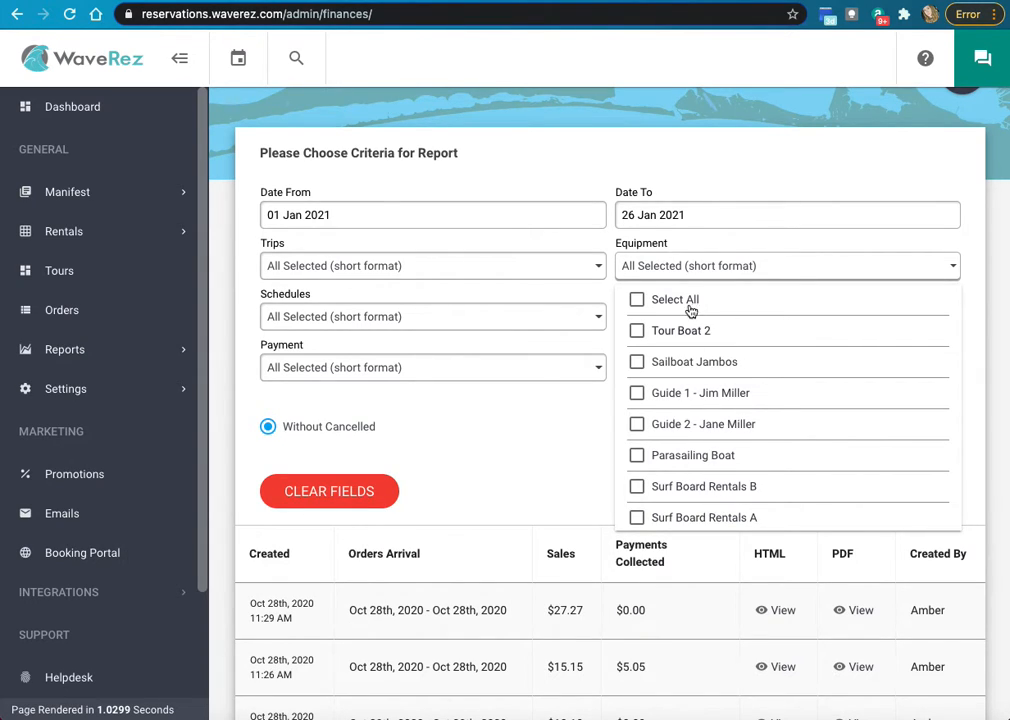
scroll(701, 384, down, 3)
click(735, 258)
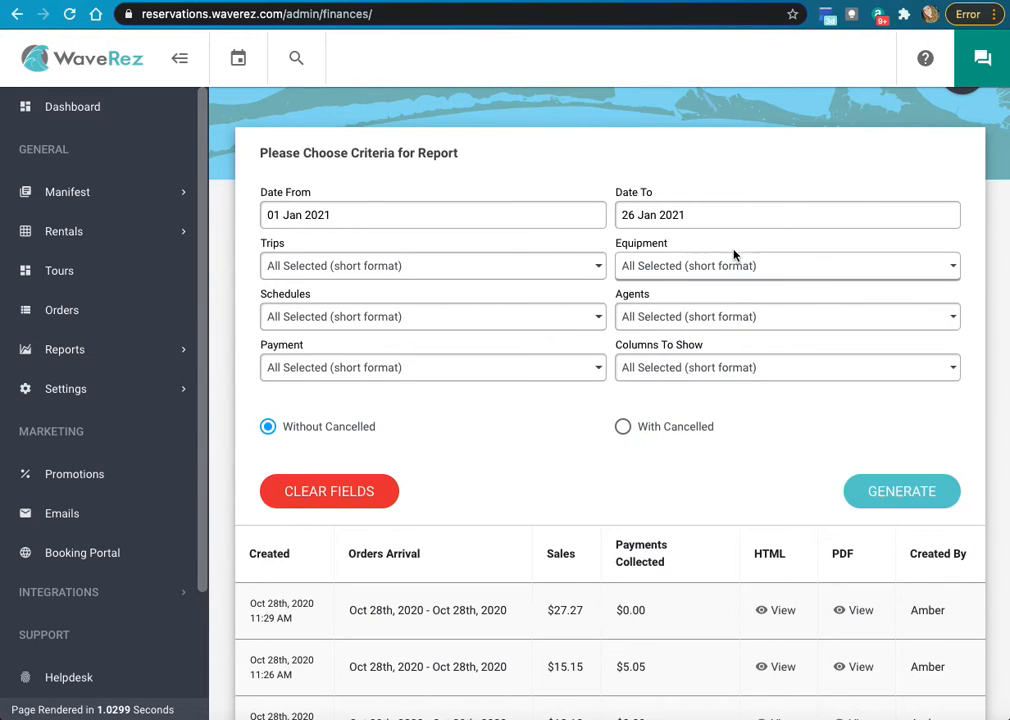
click(724, 316)
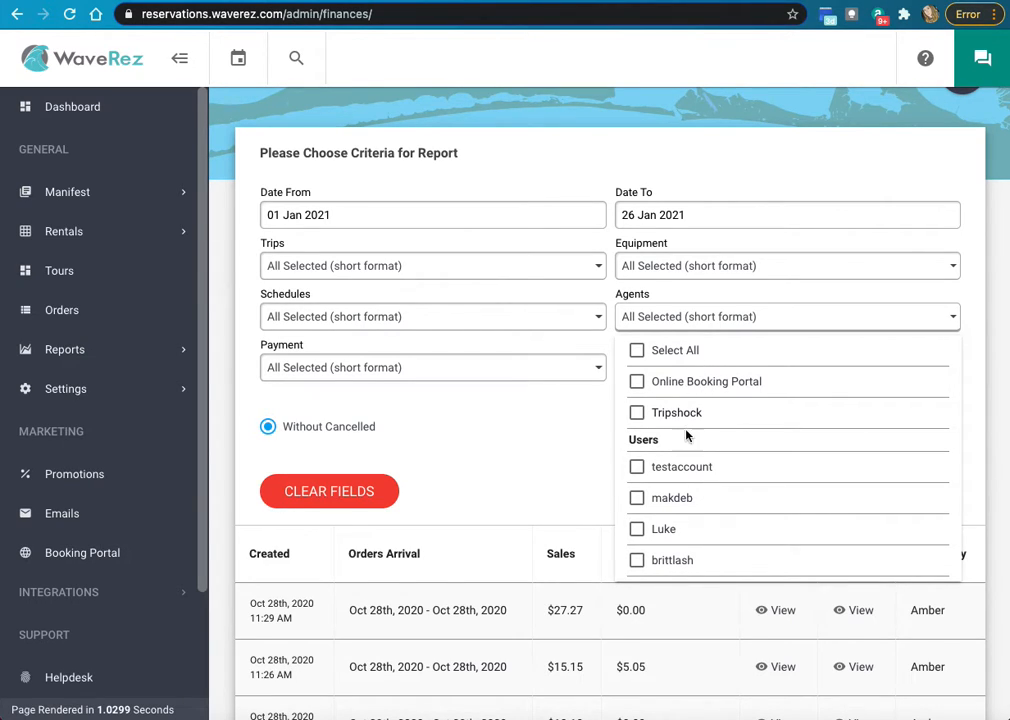
scroll(686, 435, down, 2)
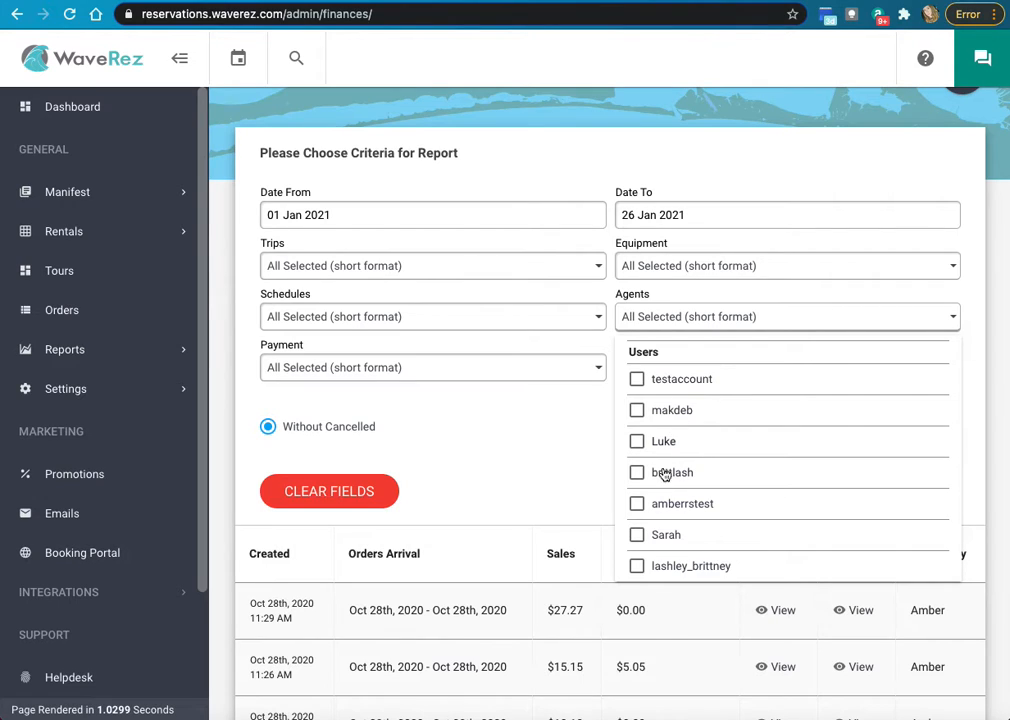
click(567, 459)
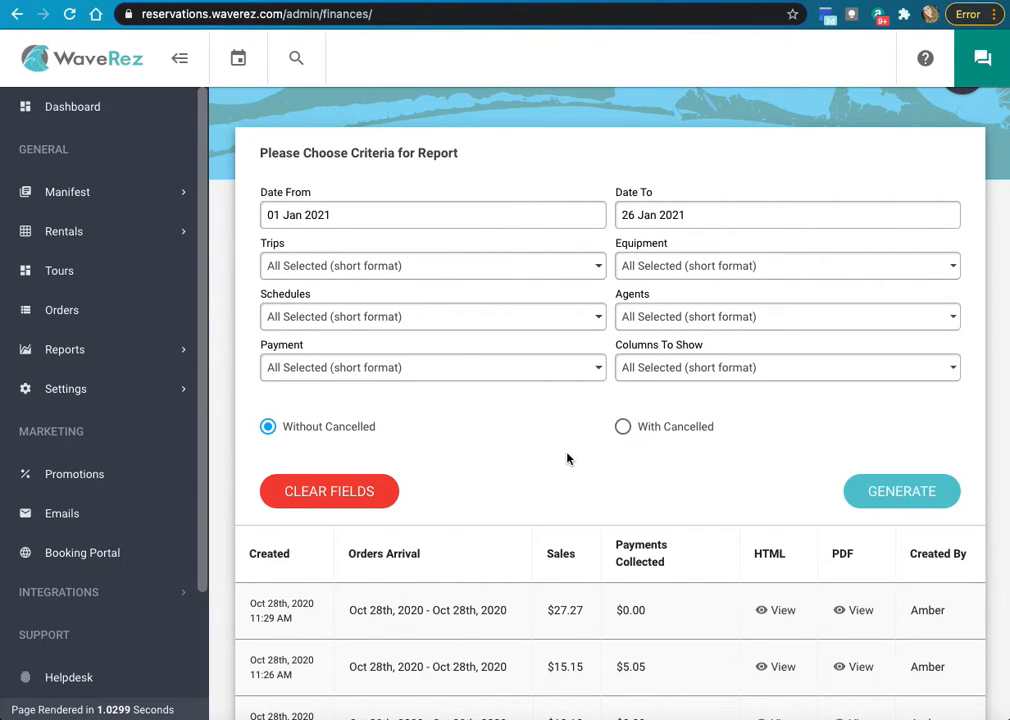
Review the columns that can be shown in the sales report, leaving the selection at its default
click(716, 378)
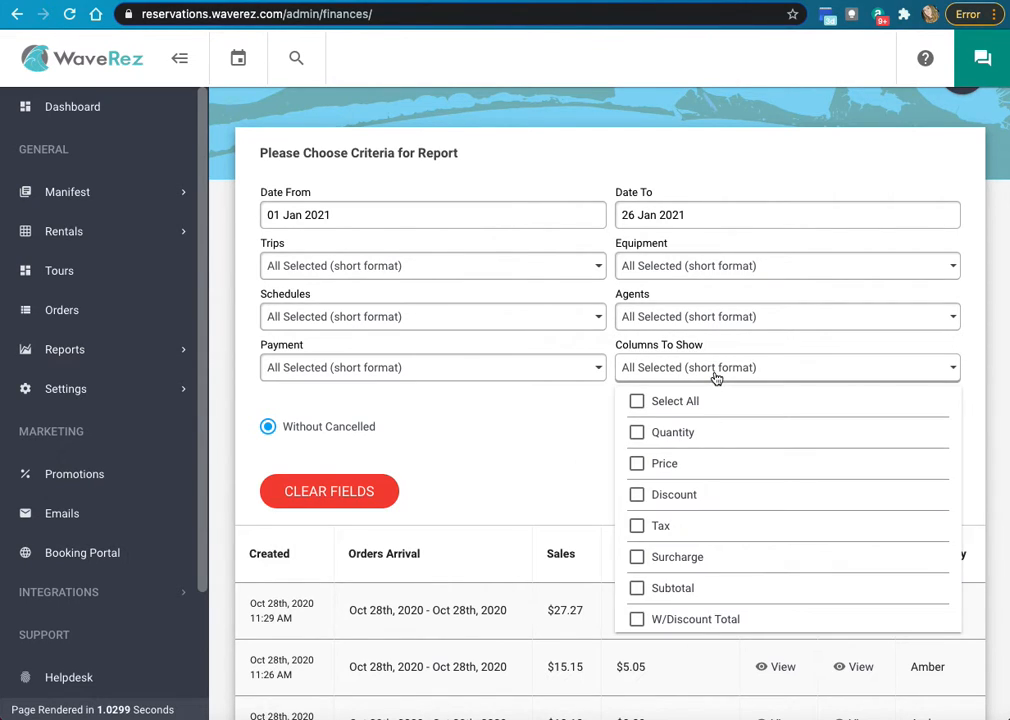
scroll(670, 492, down, 3)
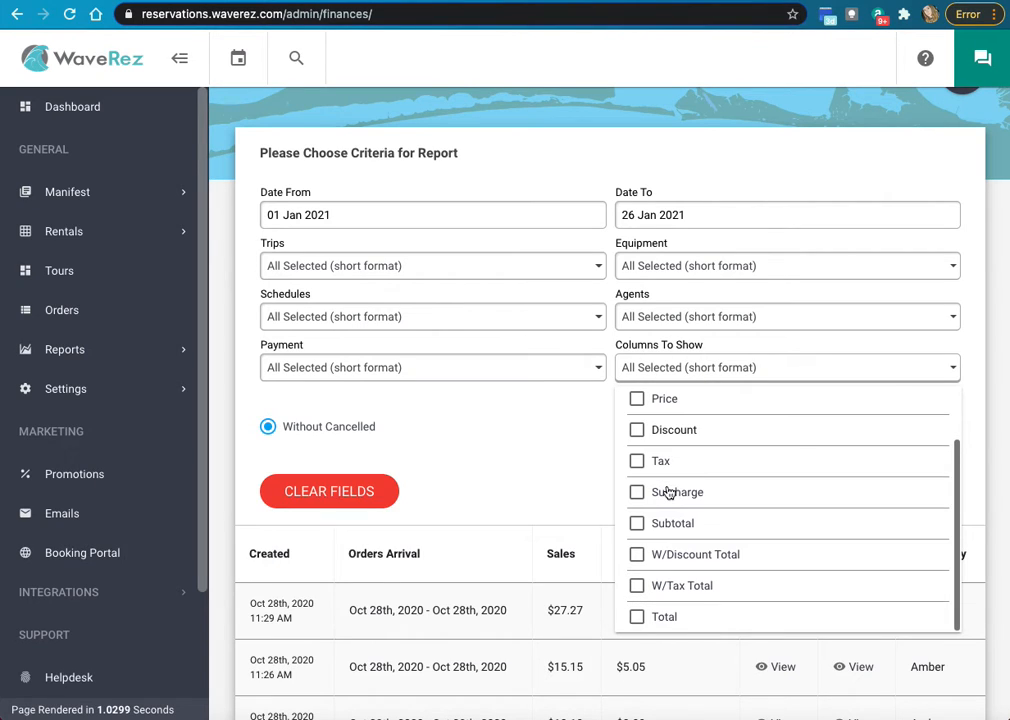
scroll(667, 491, up, 3)
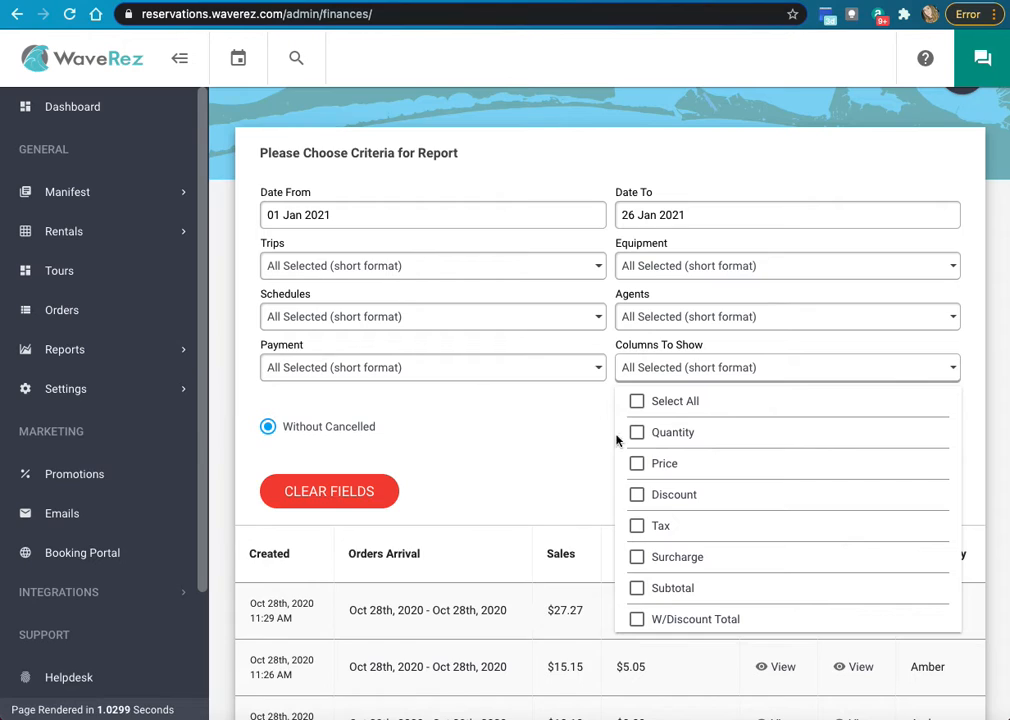
scroll(655, 489, down, 2)
scroll(669, 489, up, 2)
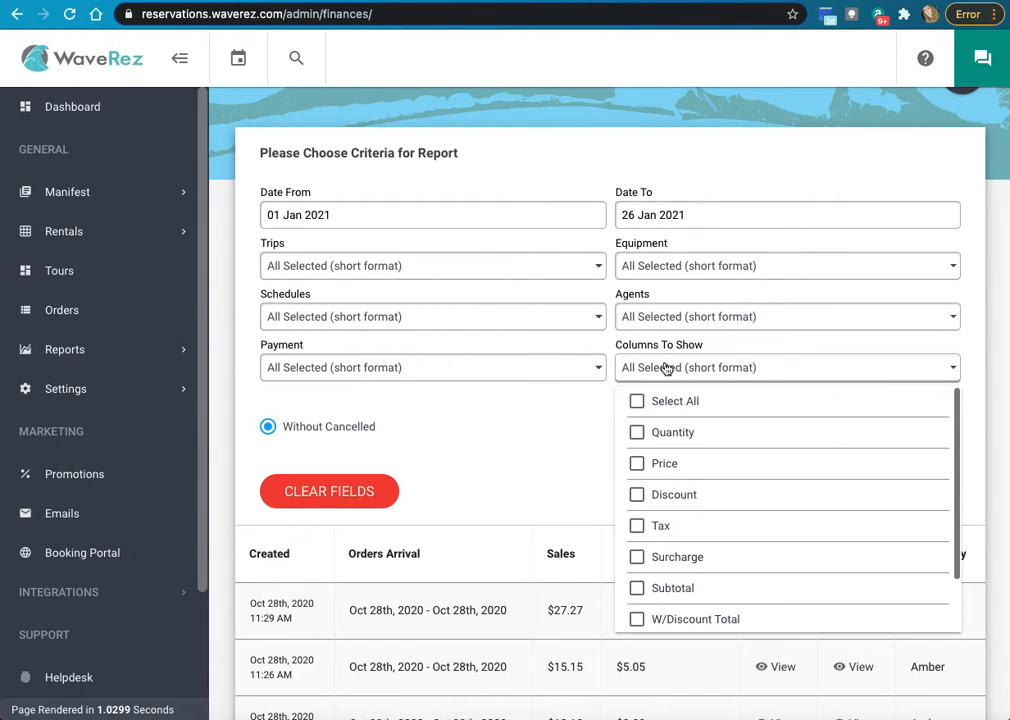
click(746, 367)
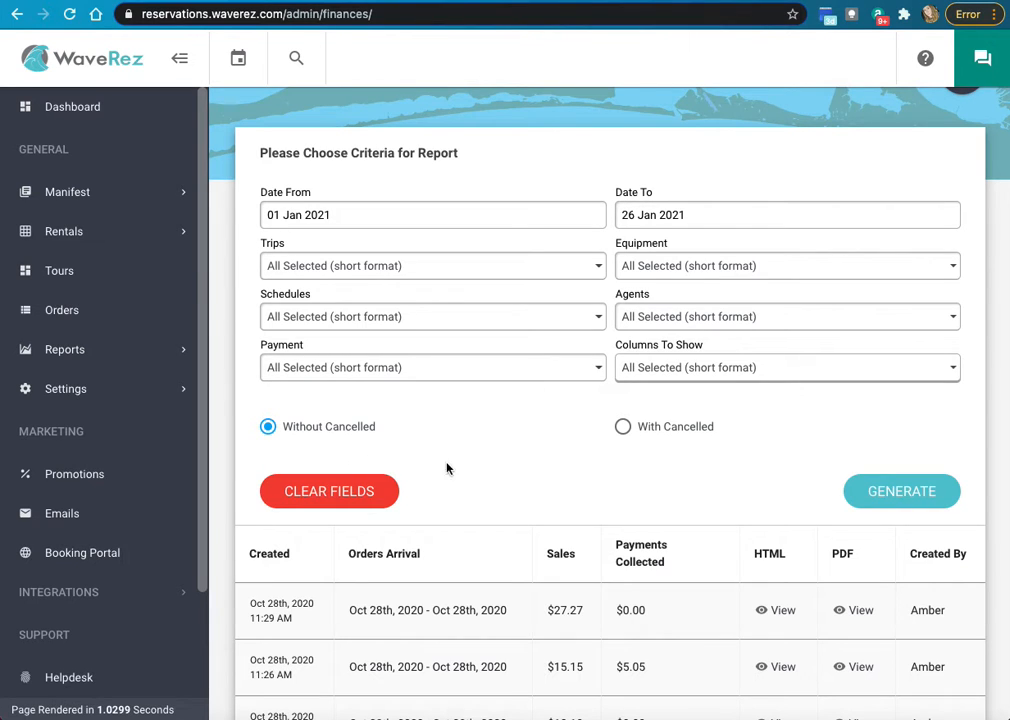
Generate the sales report without cancelled orders using the chosen dates and default filters
scroll(579, 474, down, 2)
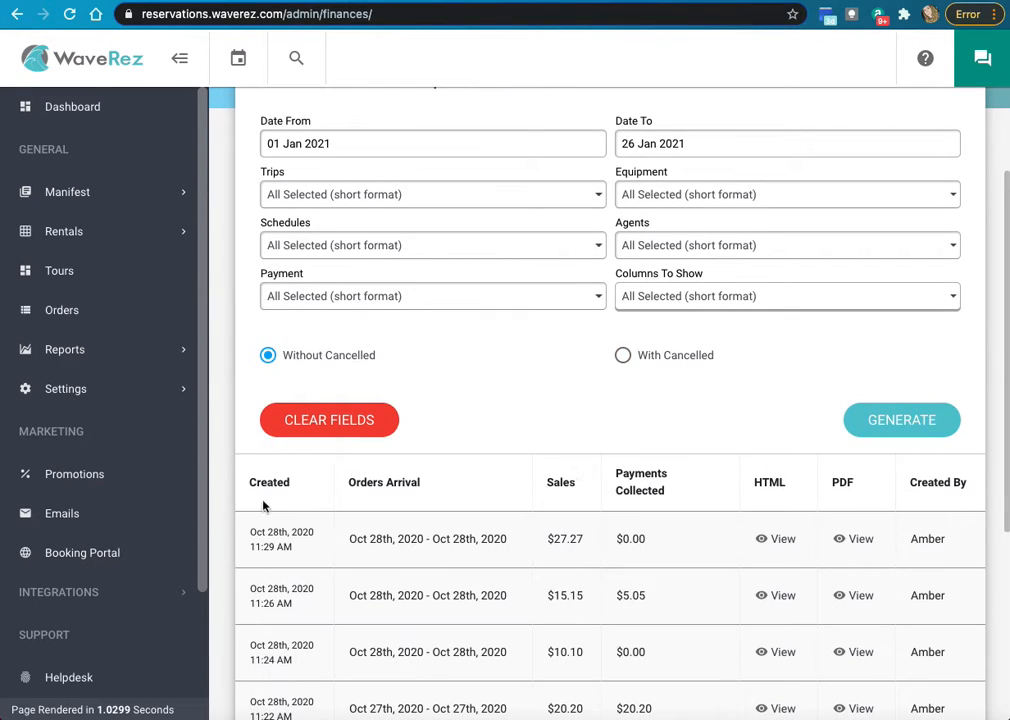
scroll(496, 455, up, 4)
scroll(731, 482, down, 2)
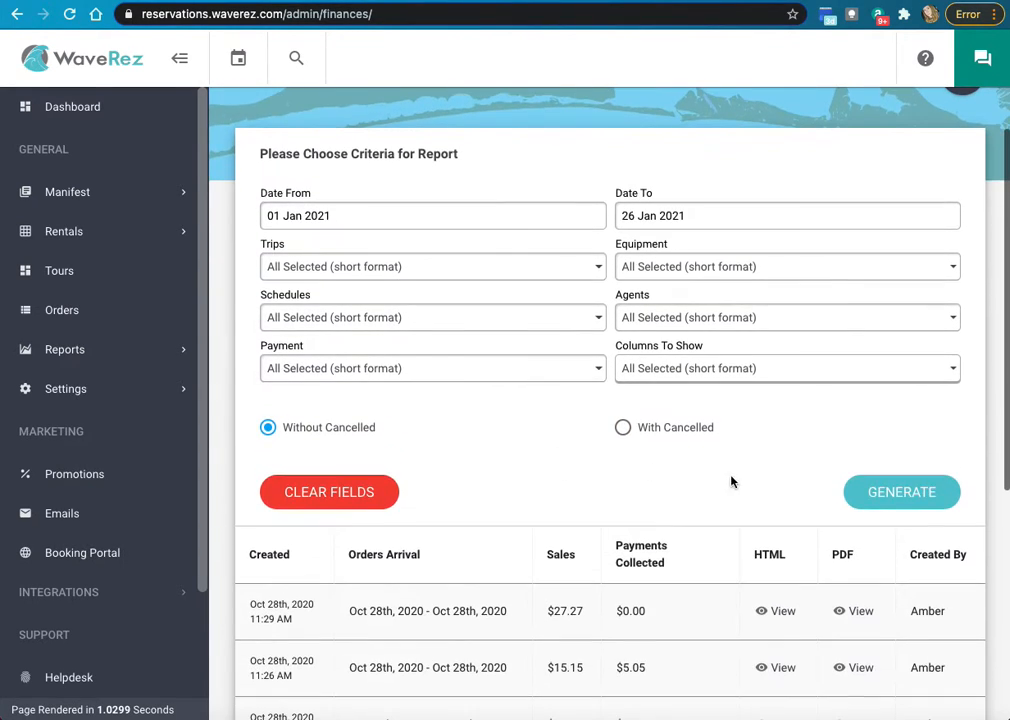
click(910, 503)
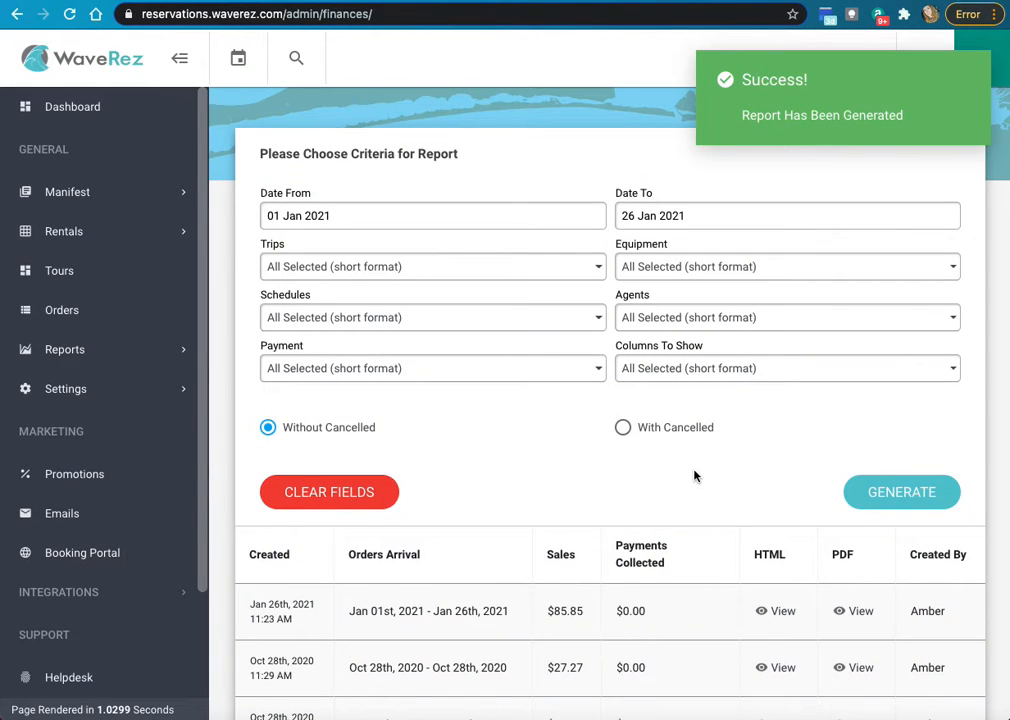
scroll(695, 476, down, 1)
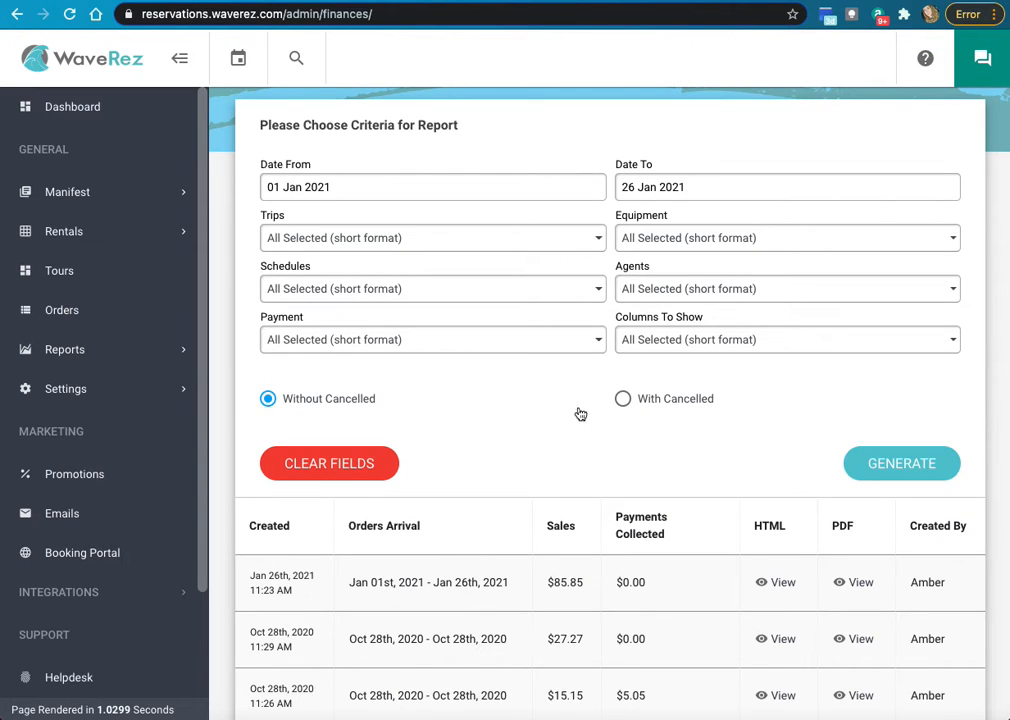
Open the PDF of the Jan 01 to Jan 26, 2021 sales report and review its item table, revenue, payments and tips sections
scroll(647, 405, down, 5)
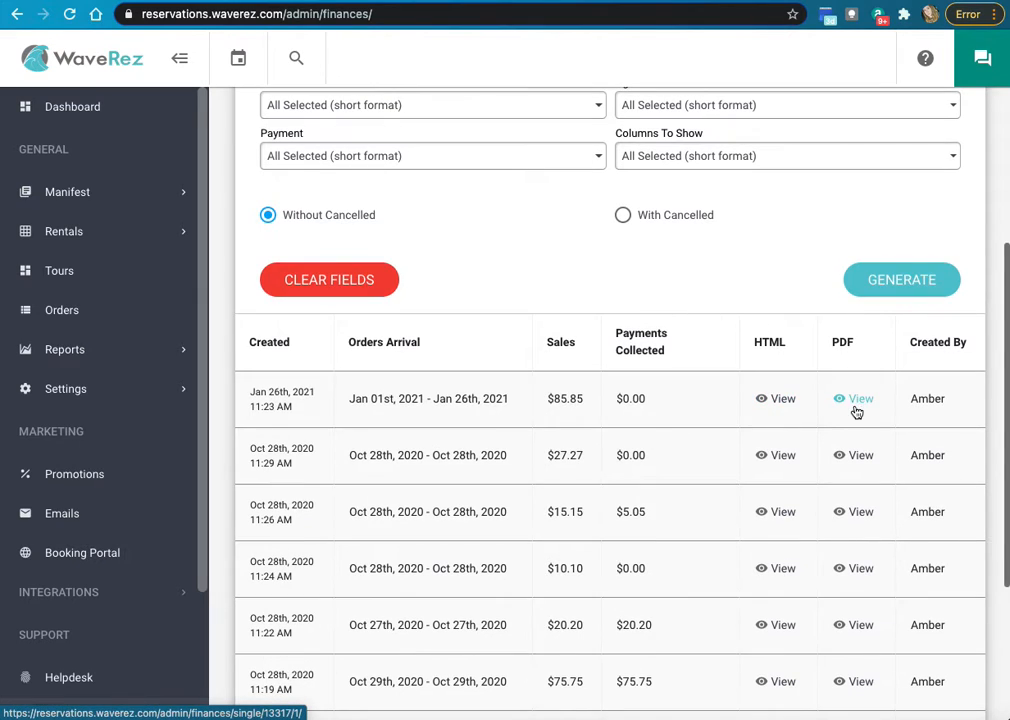
scroll(863, 409, down, 1)
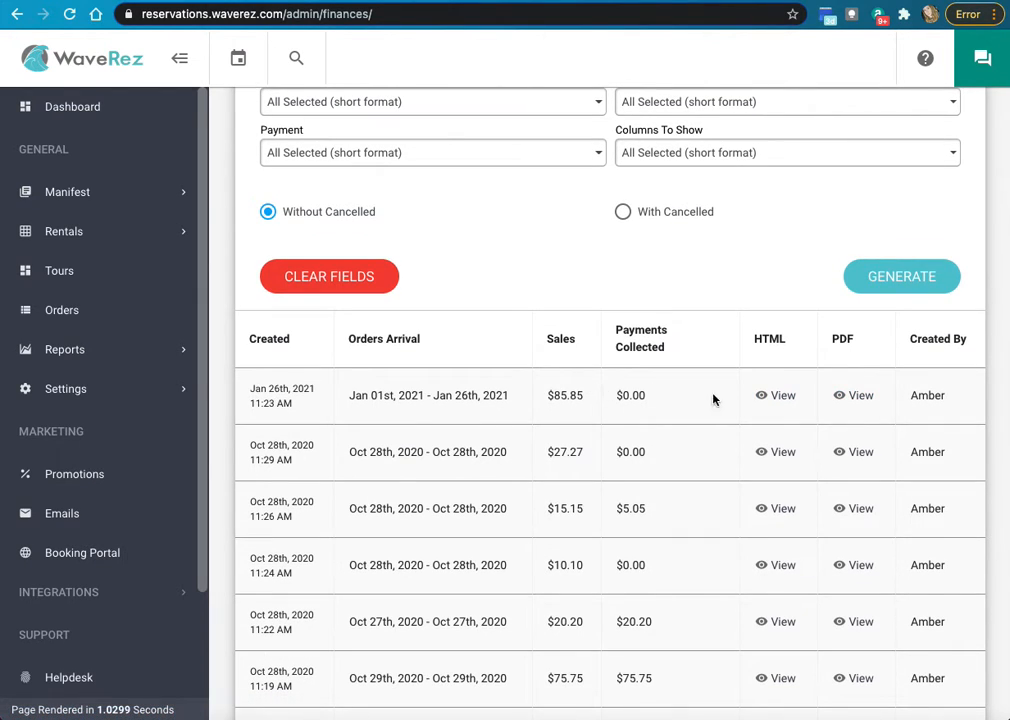
click(862, 396)
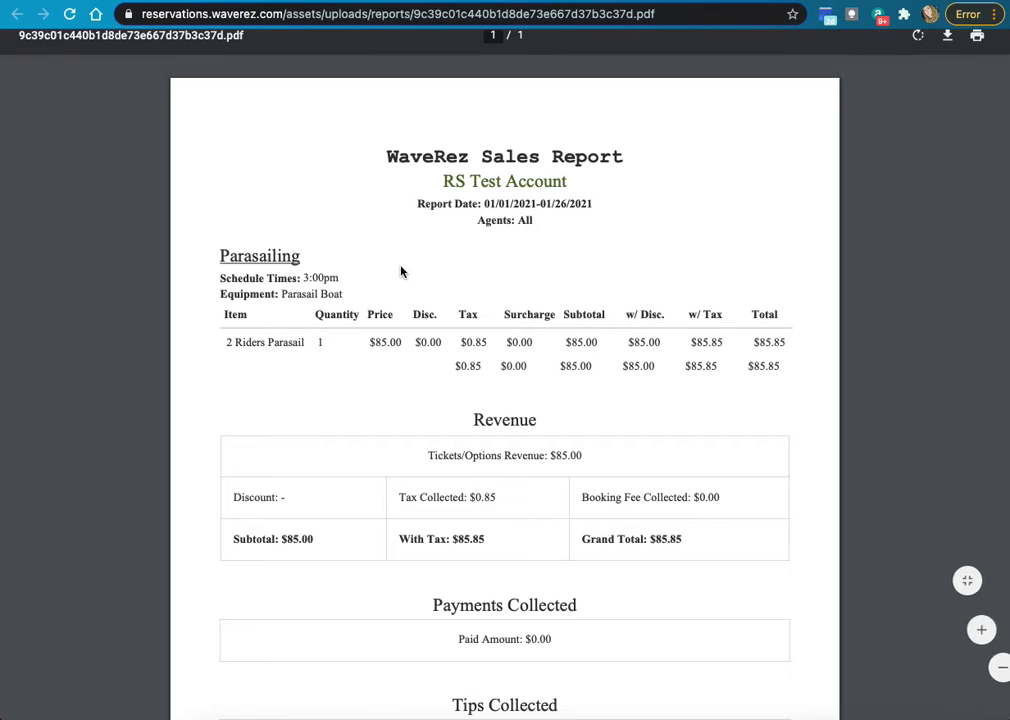
scroll(269, 223, down, 1)
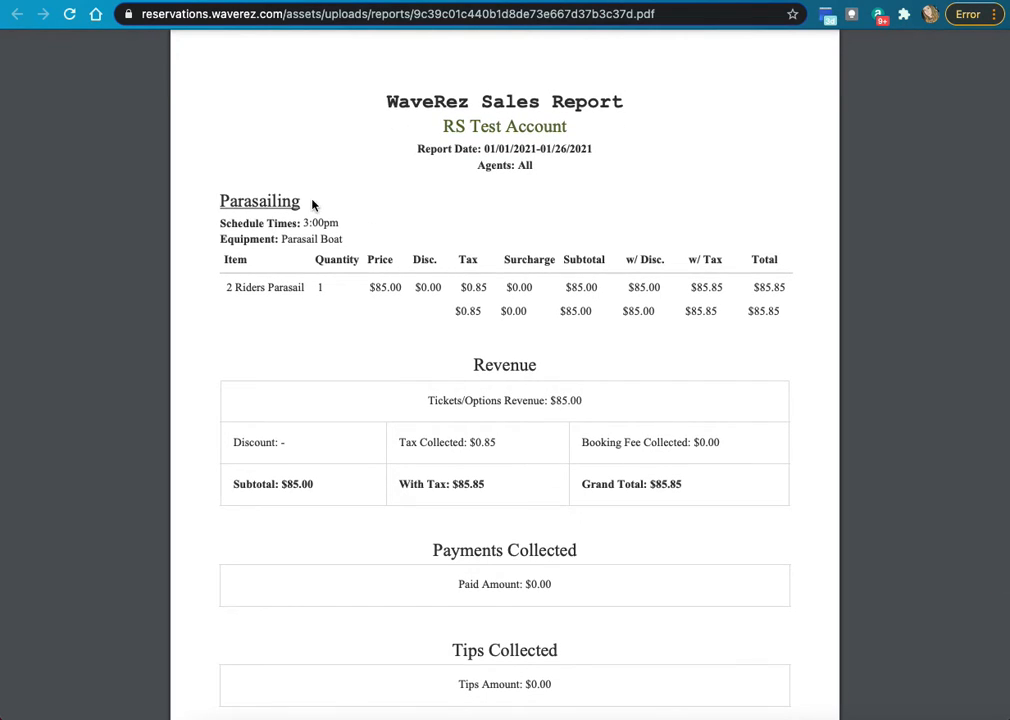
scroll(370, 250, up, 1)
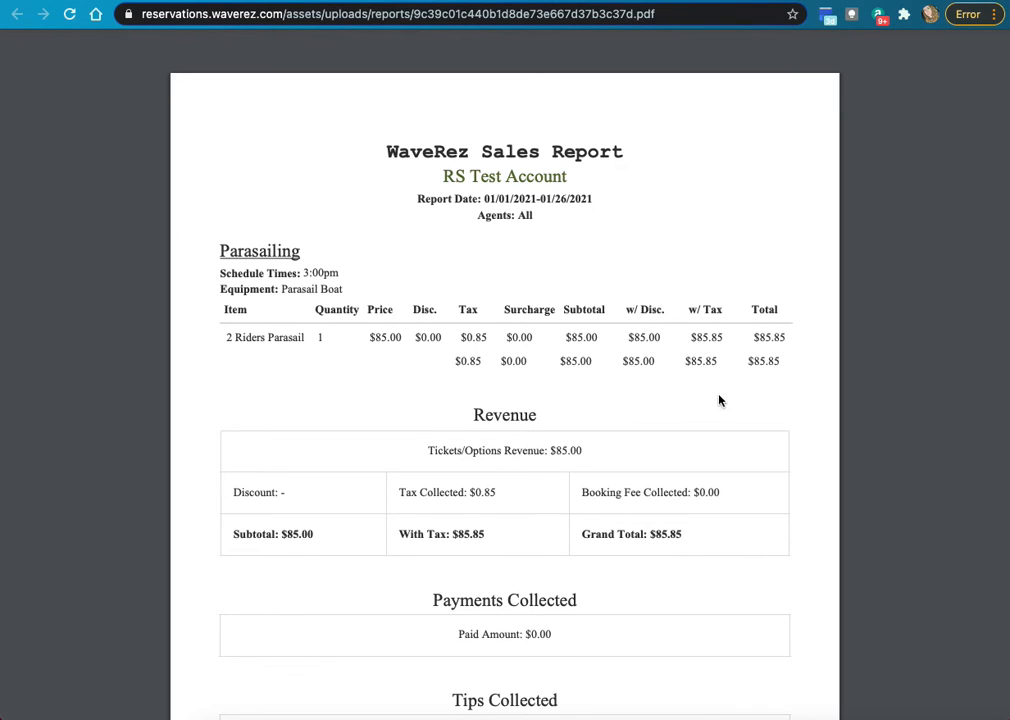
scroll(656, 408, down, 5)
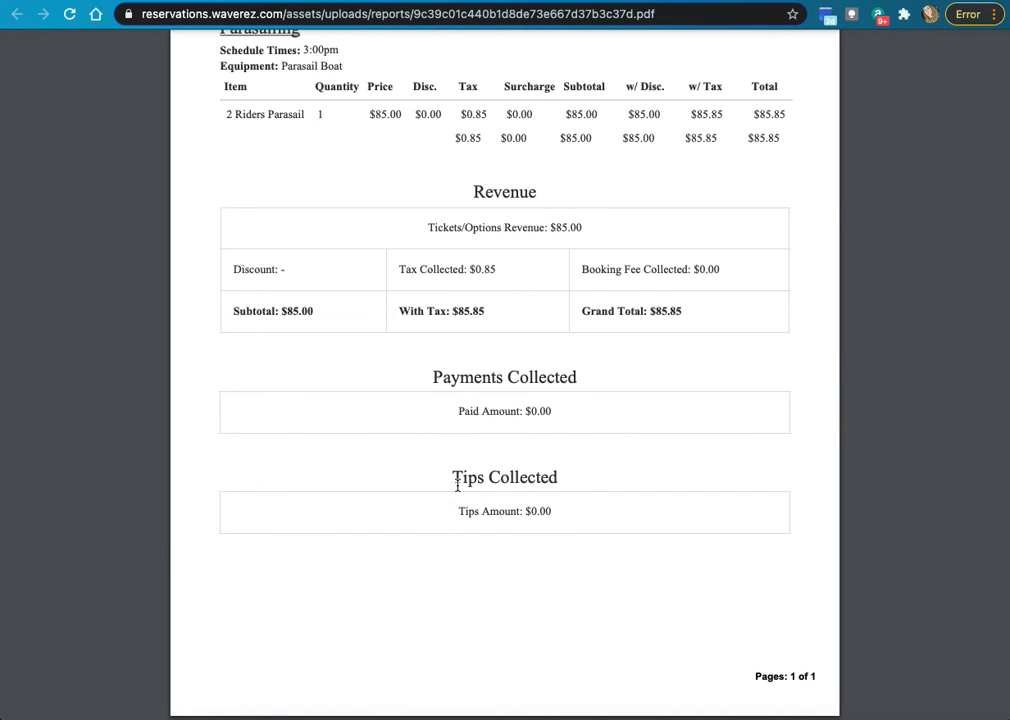
scroll(561, 512, up, 1)
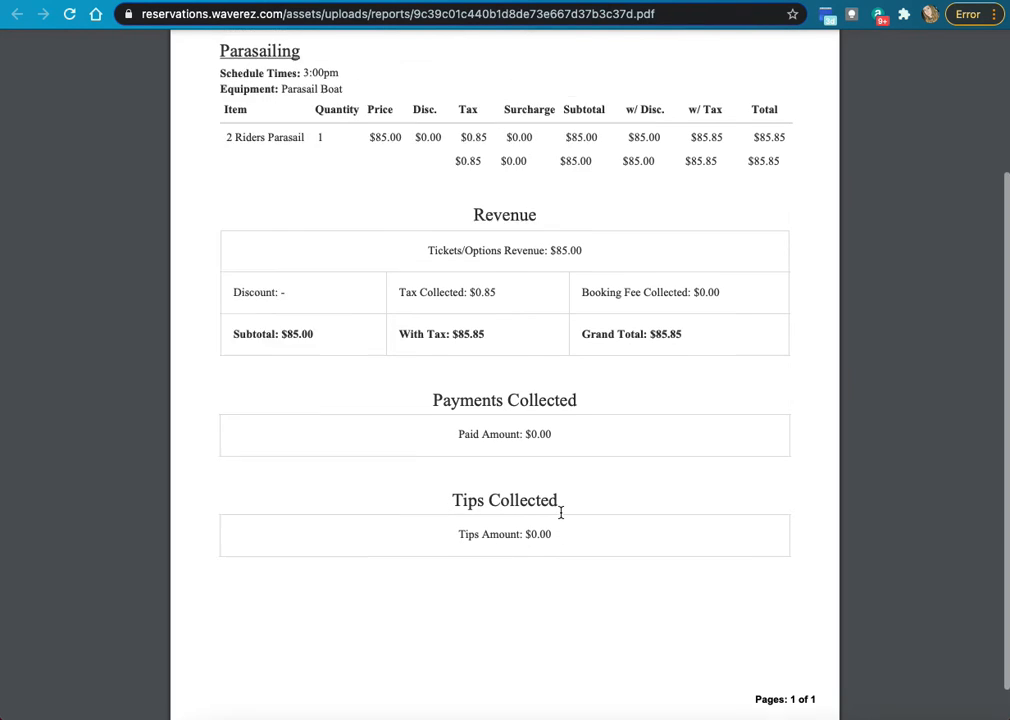
scroll(561, 512, up, 3)
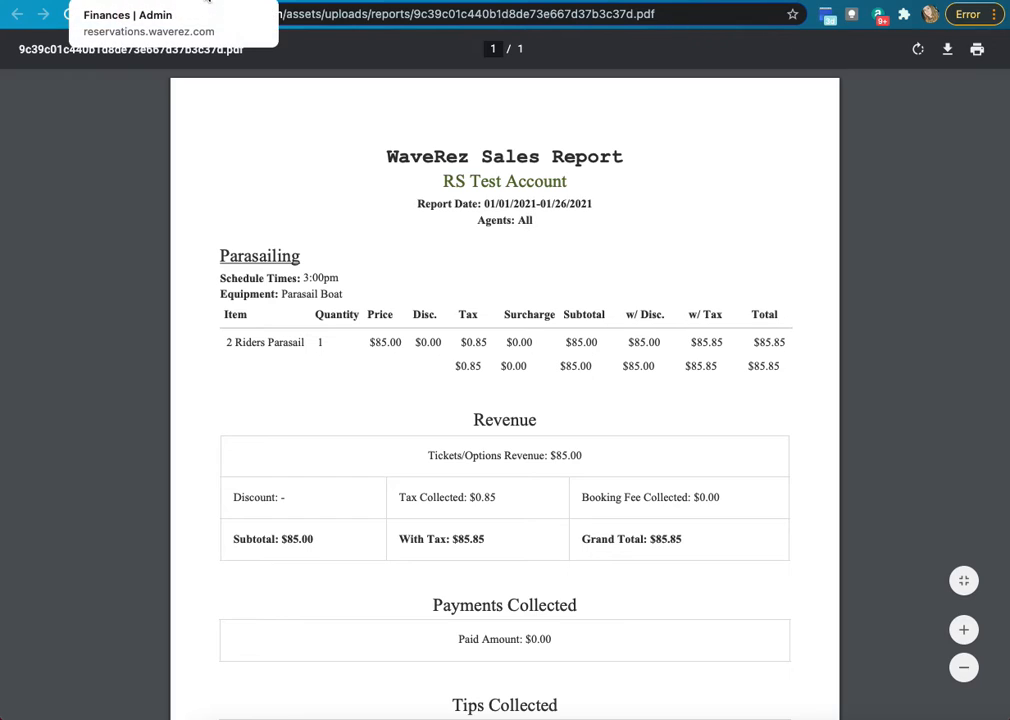
Return from the PDF to the WaveRez finances page and open the Promo Code Report
click(165, 2)
scroll(530, 474, up, 3)
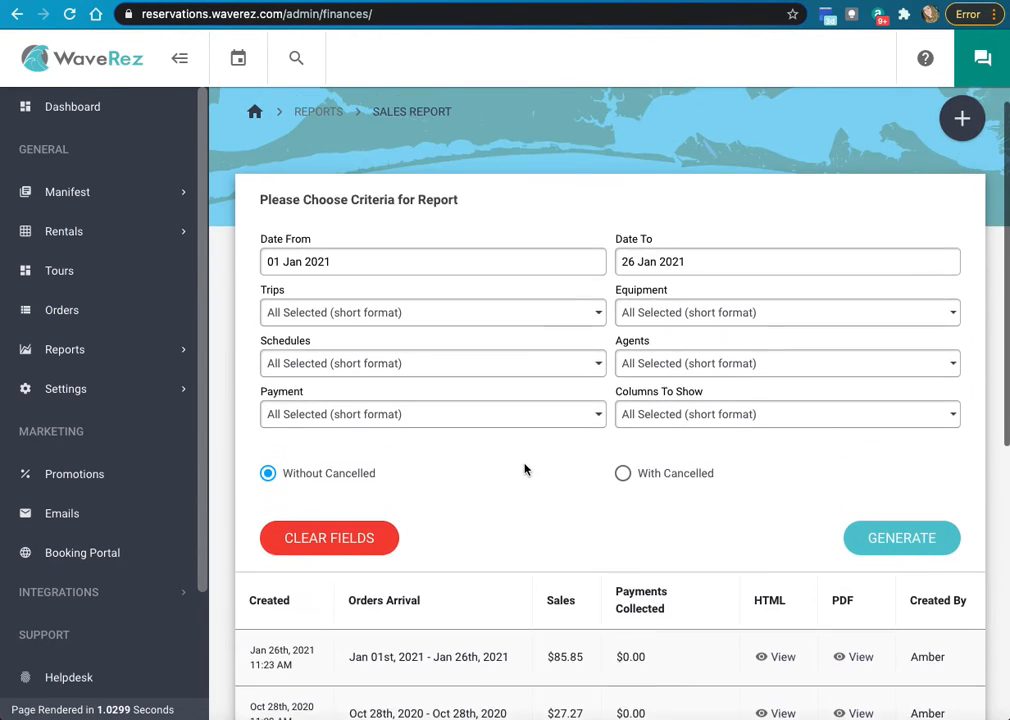
click(127, 390)
click(106, 350)
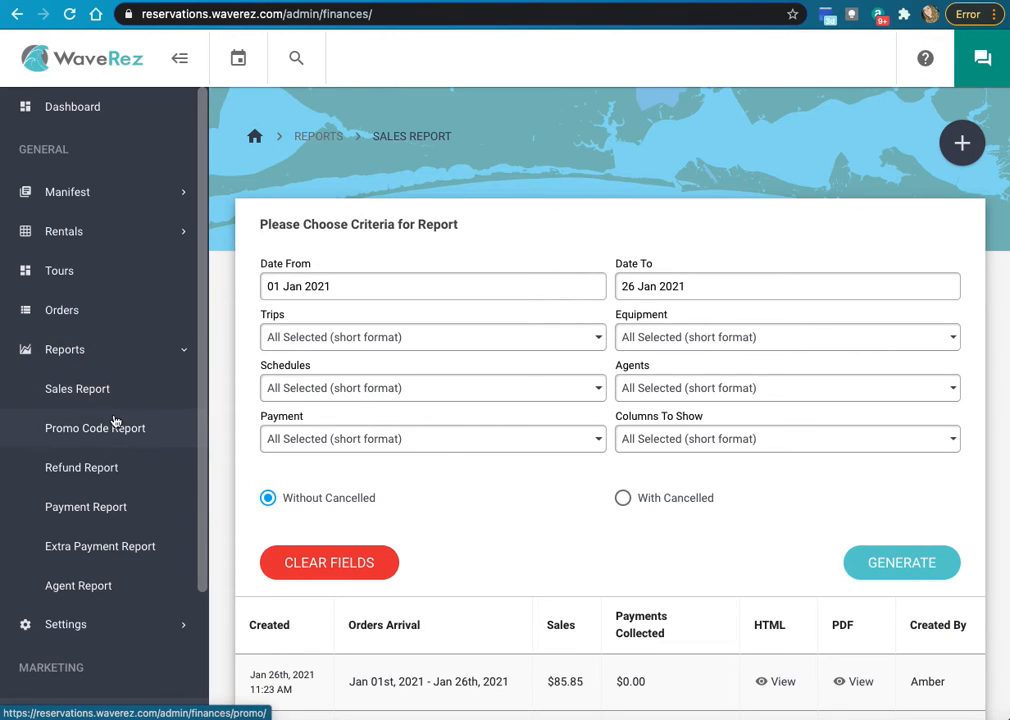
click(115, 425)
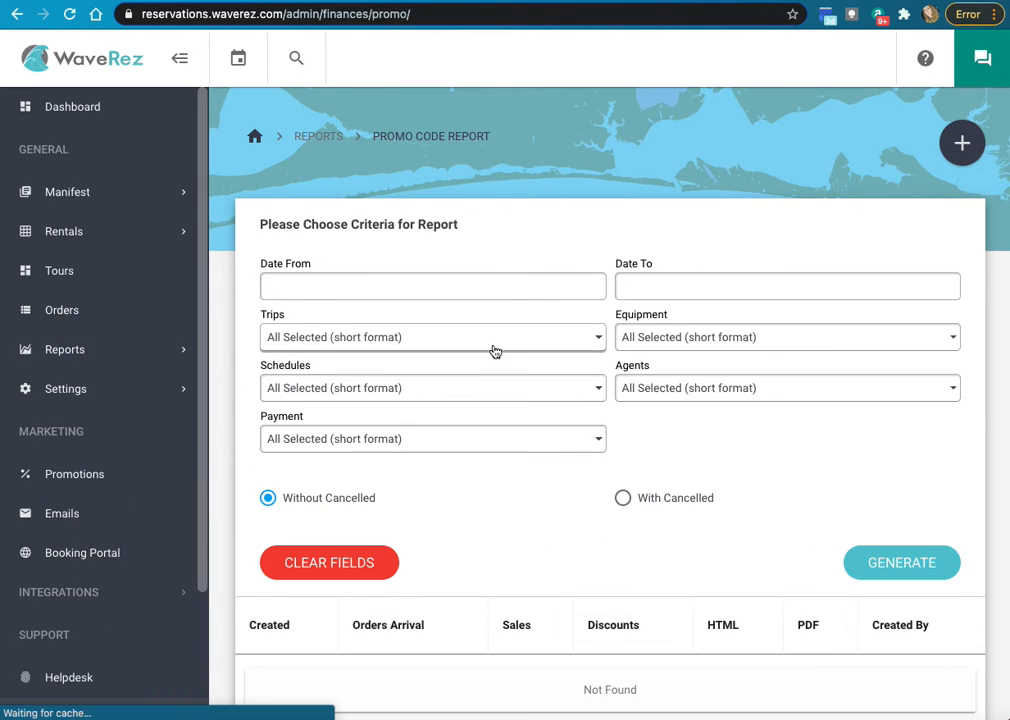
Open the Refund Report to view its date criteria and existing reports
click(150, 355)
click(107, 478)
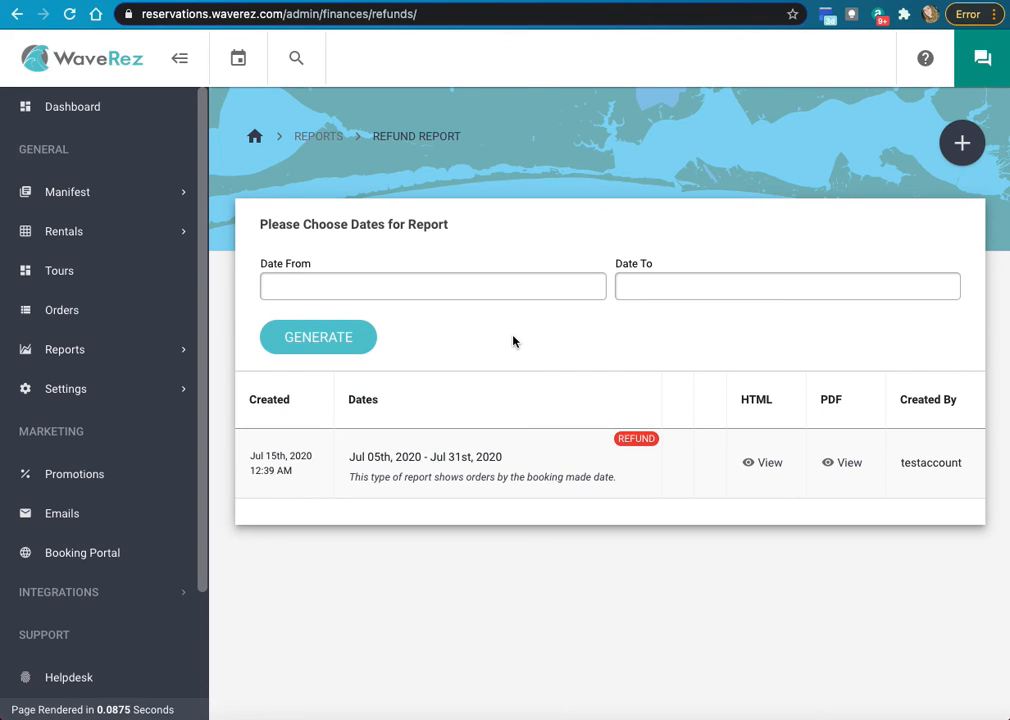
Expand the list of available report types from the Refund Report page
click(133, 360)
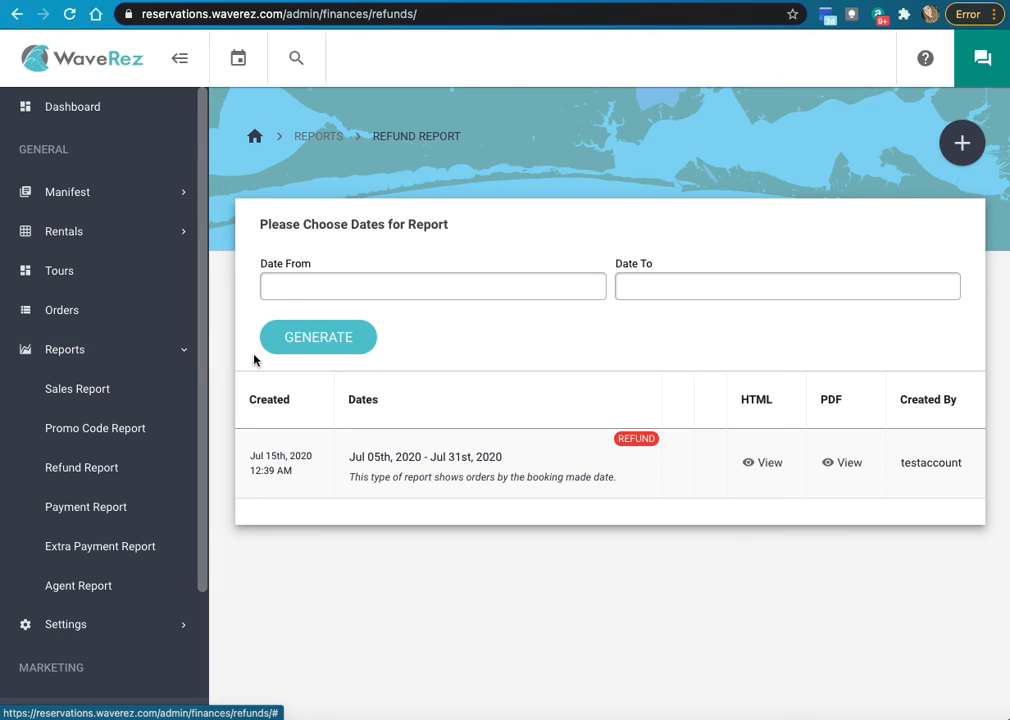